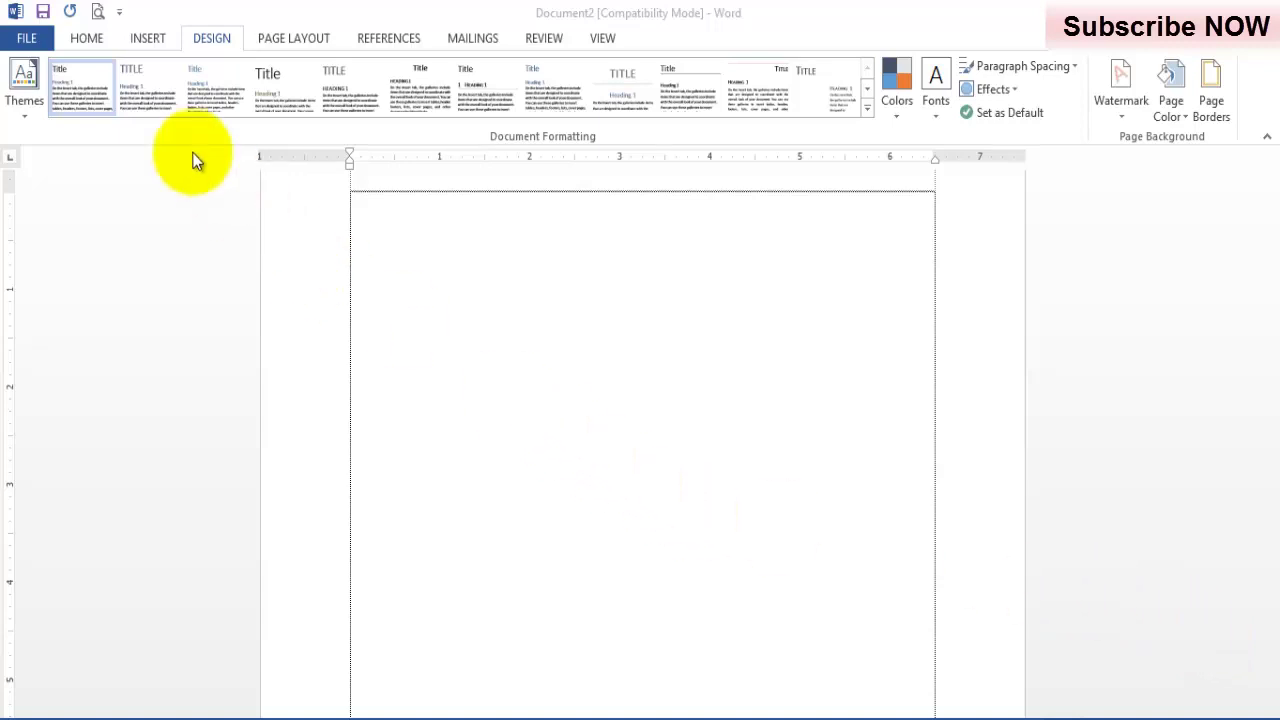
Step: Switch the ribbon to the Home tab's font and paragraph commands
{"action": "left_click", "coordinate": [94, 40]}
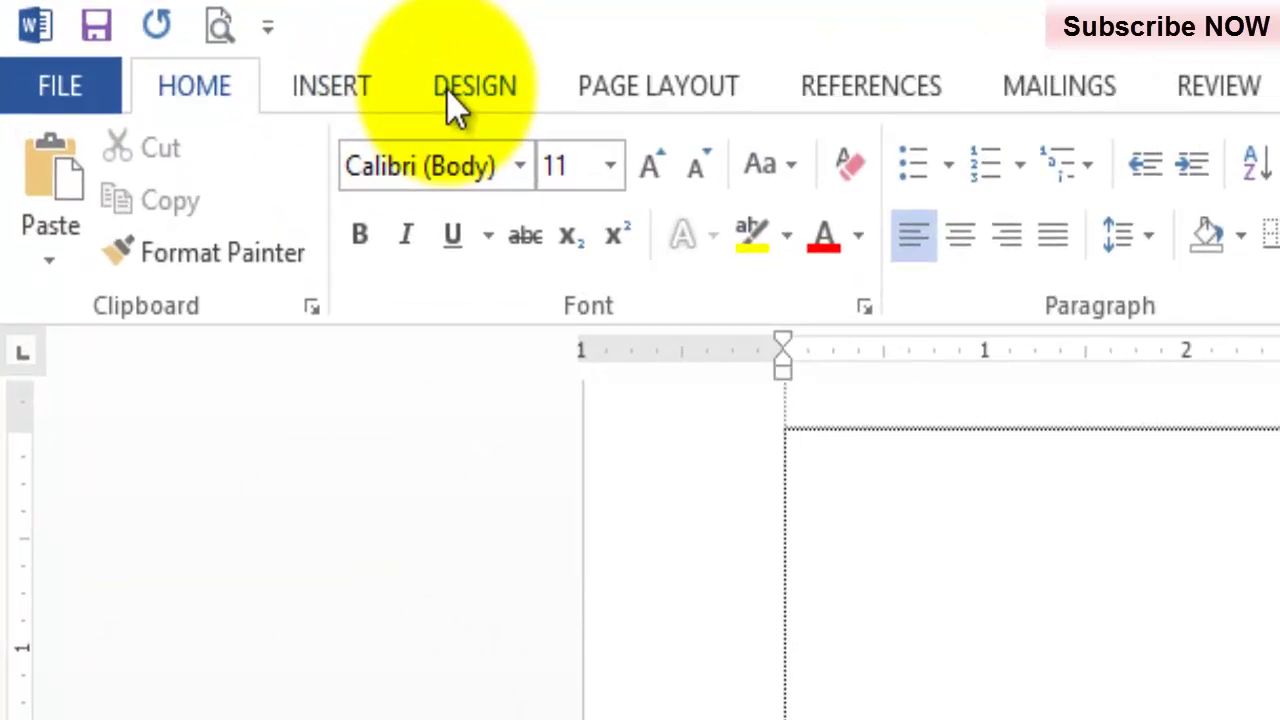
Step: Open the Printed Watermark dialog via Design > Watermark > Custom Watermark
{"action": "left_click", "coordinate": [447, 91]}
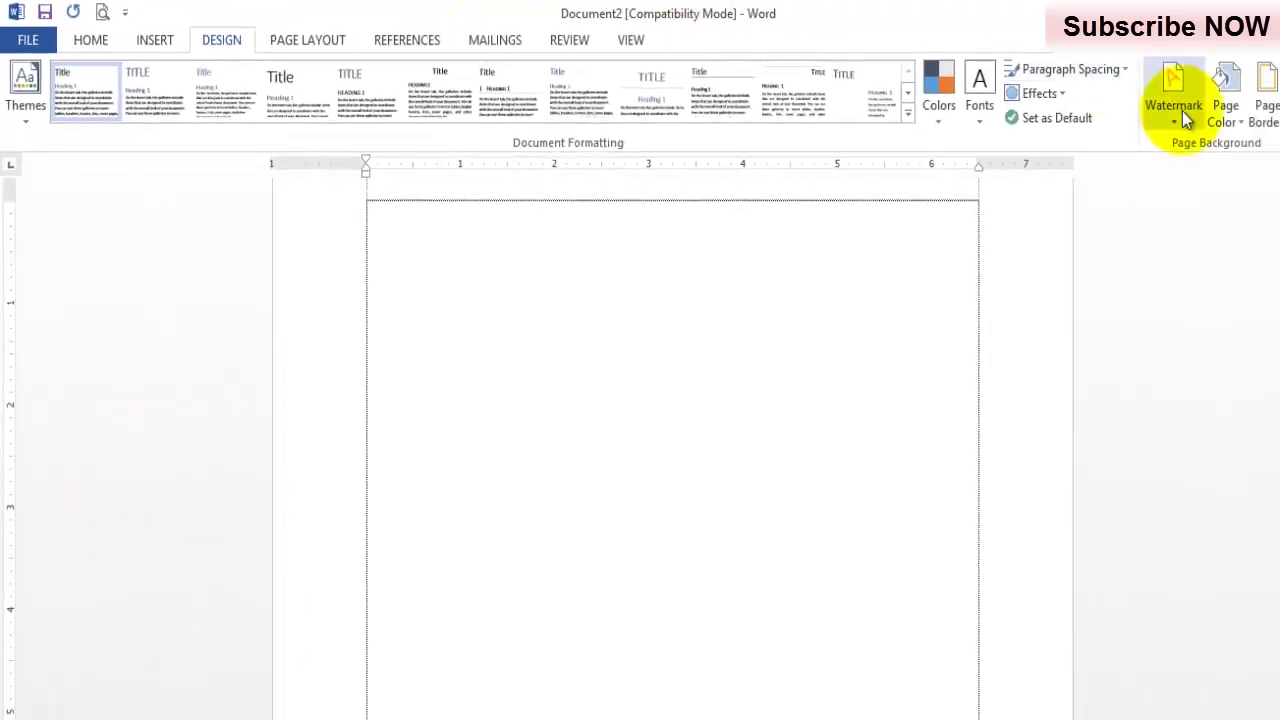
{"action": "left_click", "coordinate": [1181, 112]}
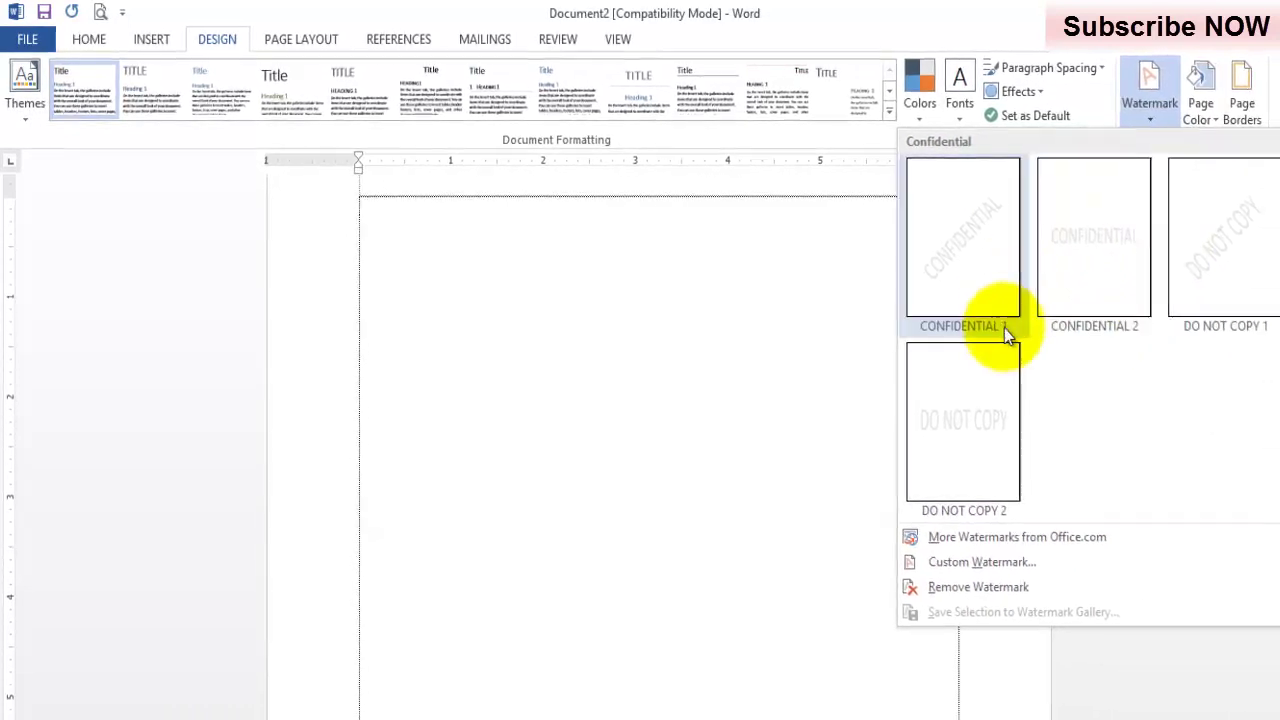
{"action": "scroll", "coordinate": [1270, 270], "scroll_direction": "down", "scroll_amount": 1}
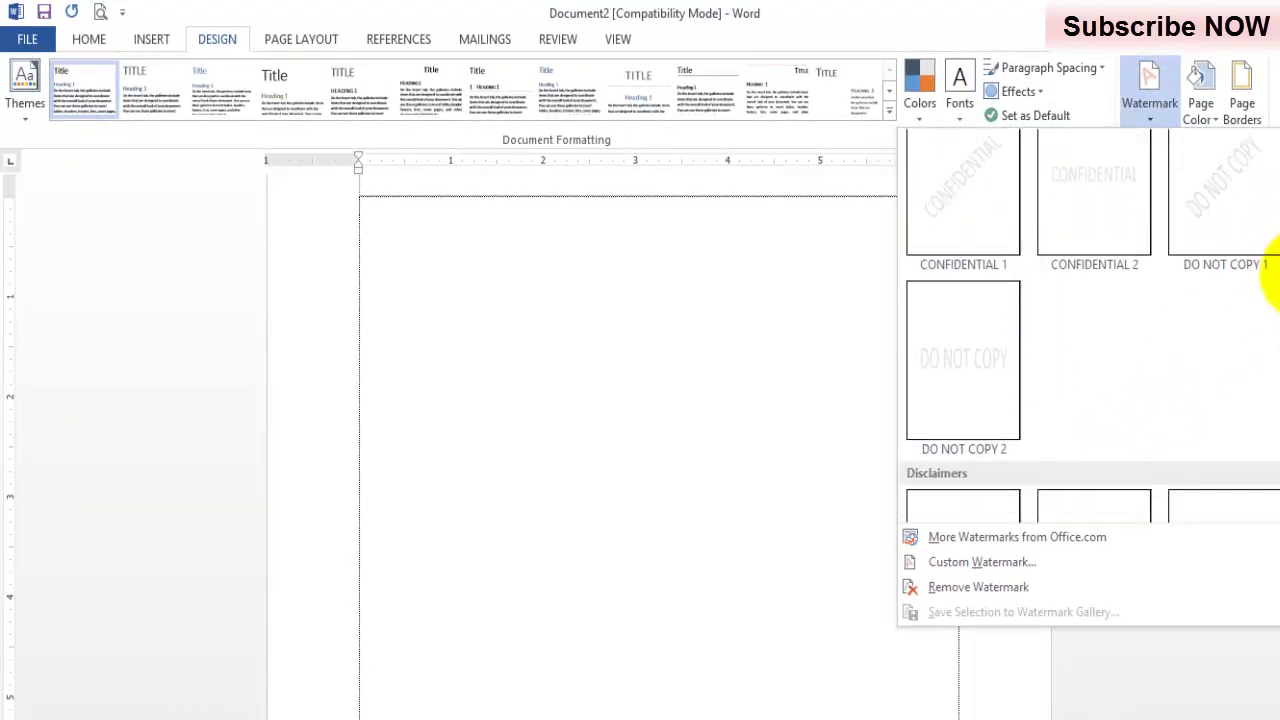
{"action": "scroll", "coordinate": [1276, 284], "scroll_direction": "down", "scroll_amount": 1}
{"action": "scroll", "coordinate": [1276, 325], "scroll_direction": "down", "scroll_amount": 1}
{"action": "scroll", "coordinate": [1276, 345], "scroll_direction": "down", "scroll_amount": 1}
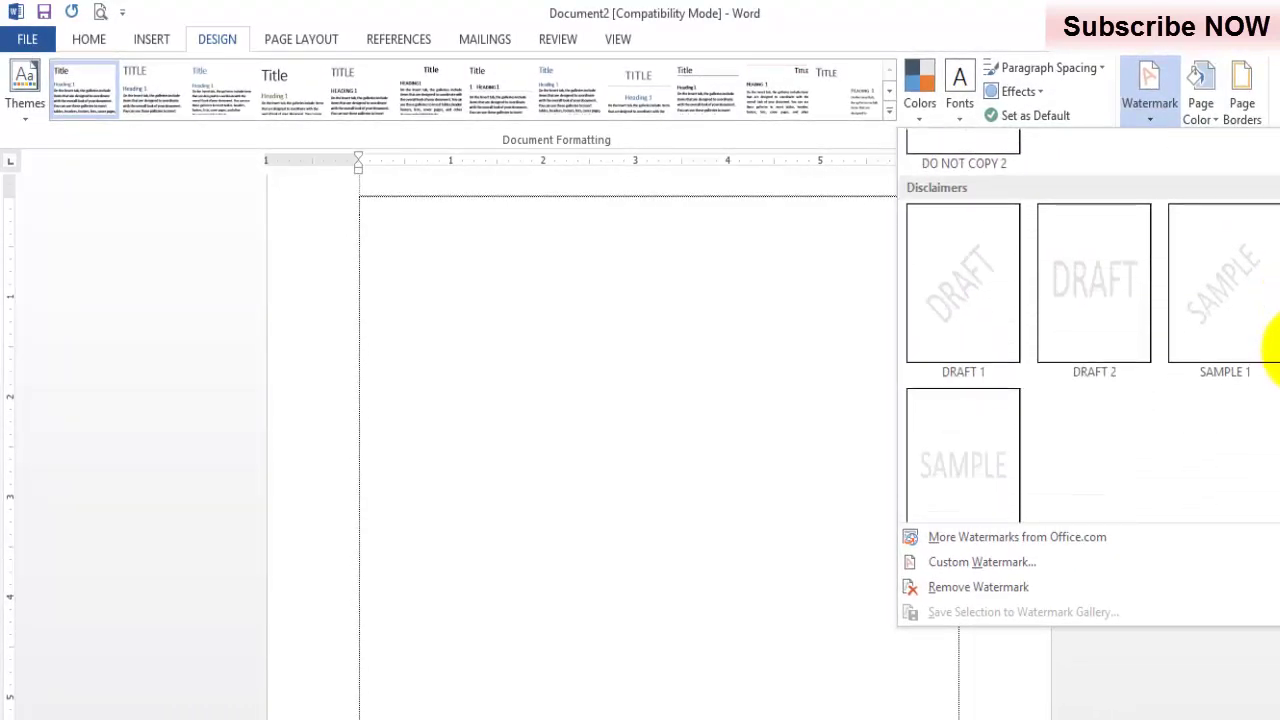
{"action": "scroll", "coordinate": [1272, 357], "scroll_direction": "down", "scroll_amount": 1}
{"action": "scroll", "coordinate": [1272, 385], "scroll_direction": "down", "scroll_amount": 1}
{"action": "scroll", "coordinate": [1272, 414], "scroll_direction": "down", "scroll_amount": 1}
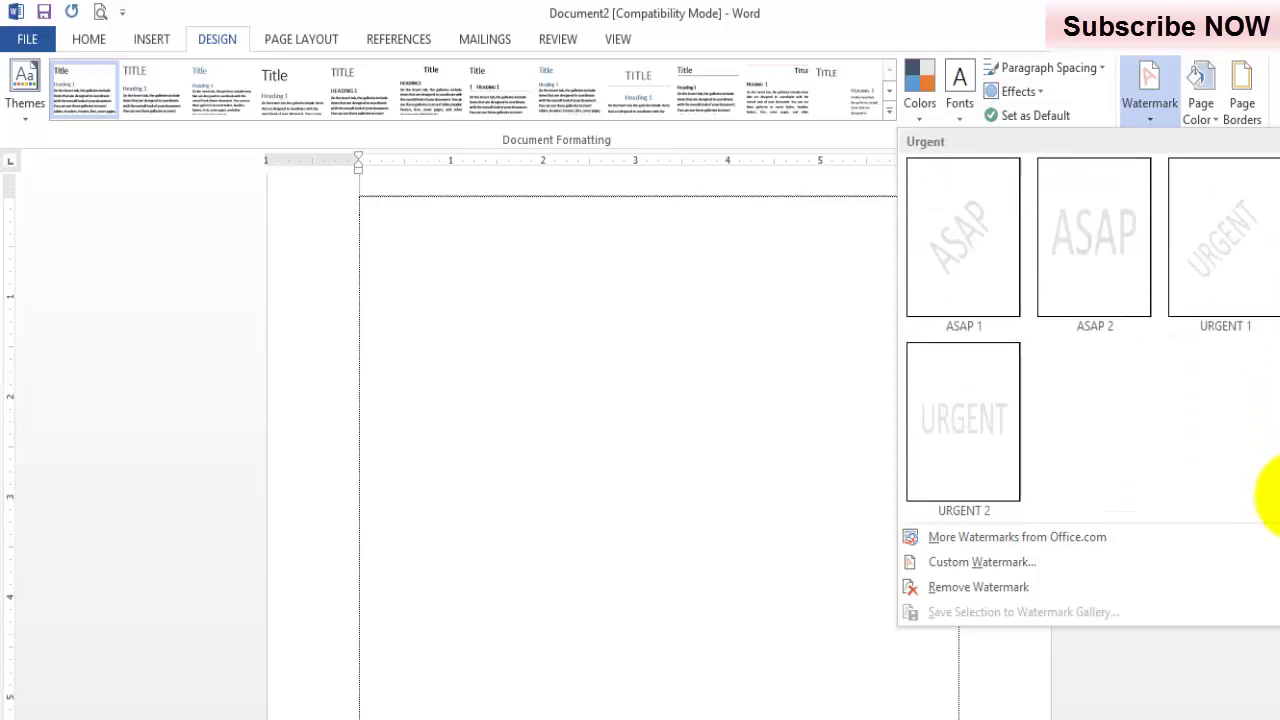
{"action": "left_click", "coordinate": [1076, 571]}
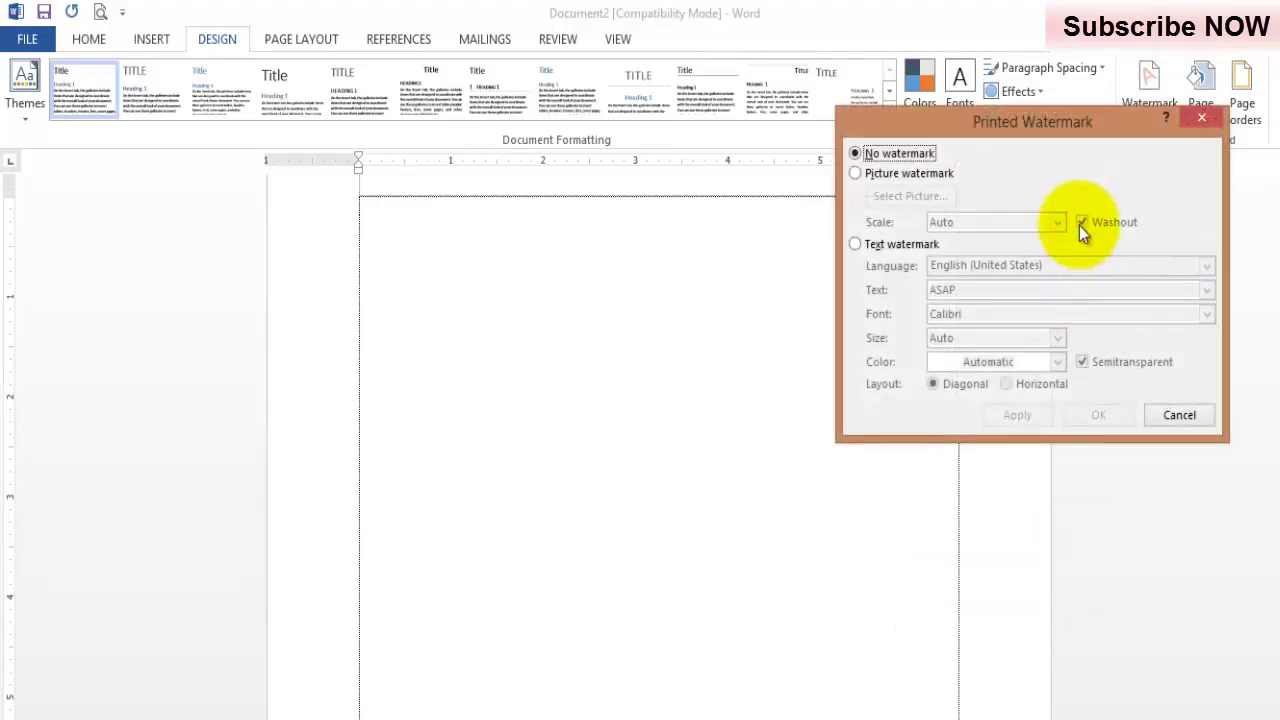
Step: Apply the horizontal CONFIDENTIAL 2 preset watermark, then remove it from the page
{"action": "left_click", "coordinate": [1202, 120]}
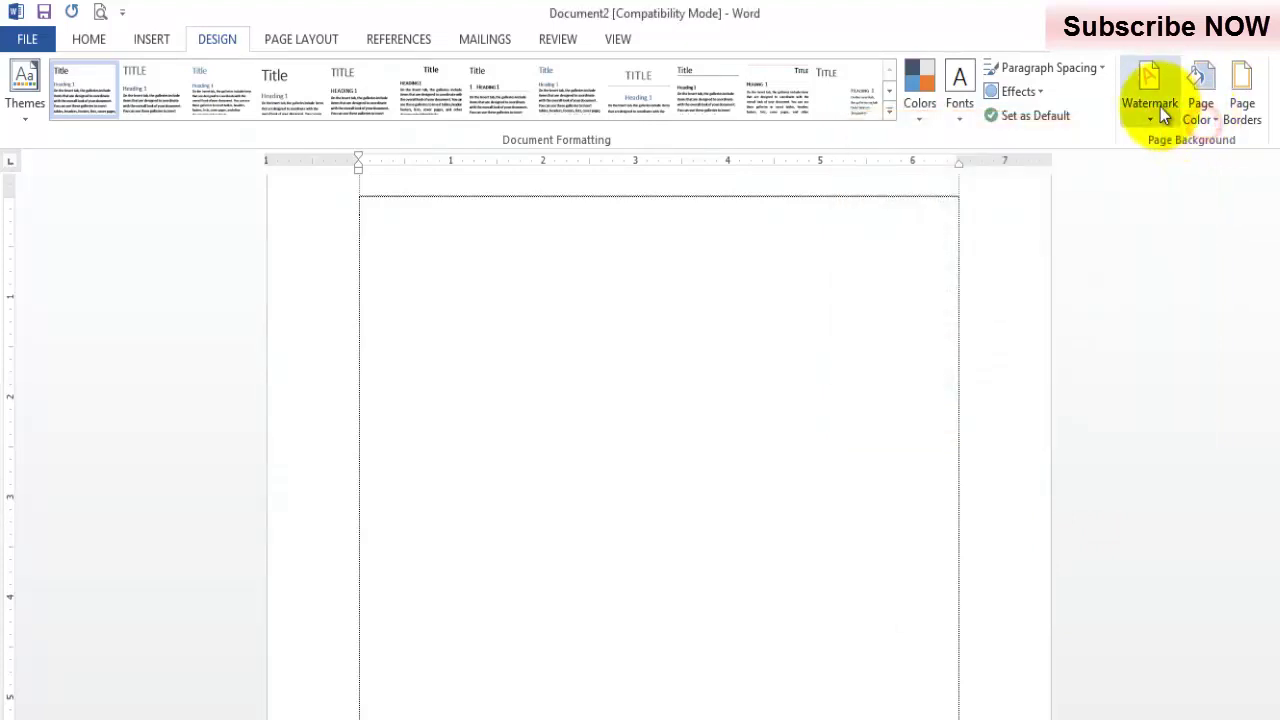
{"action": "left_click", "coordinate": [1160, 107]}
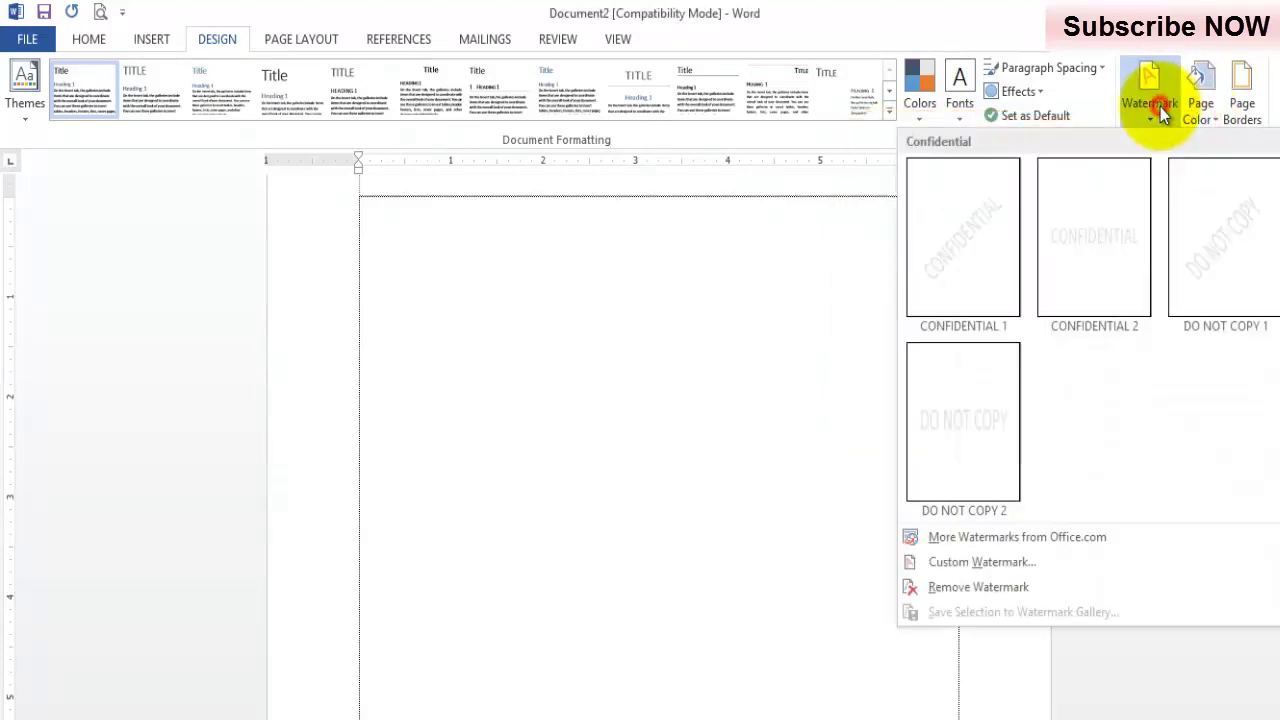
{"action": "left_click", "coordinate": [1087, 255]}
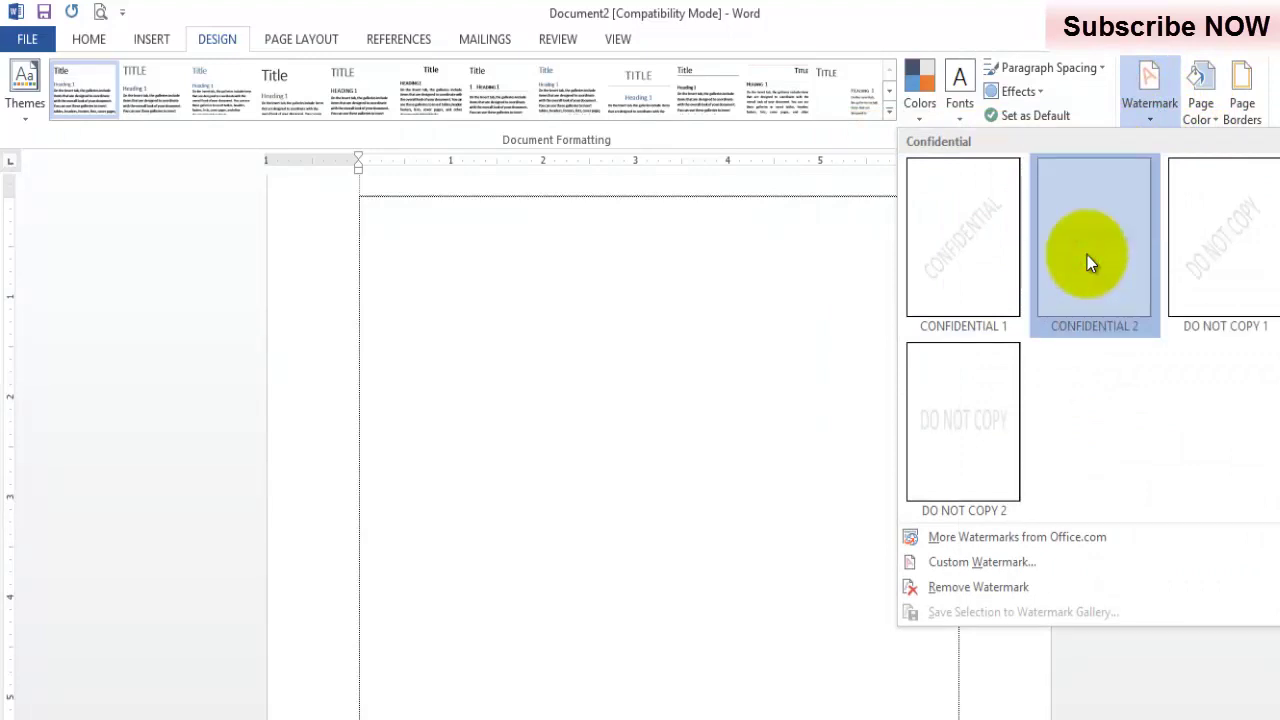
{"action": "left_click", "coordinate": [1087, 255]}
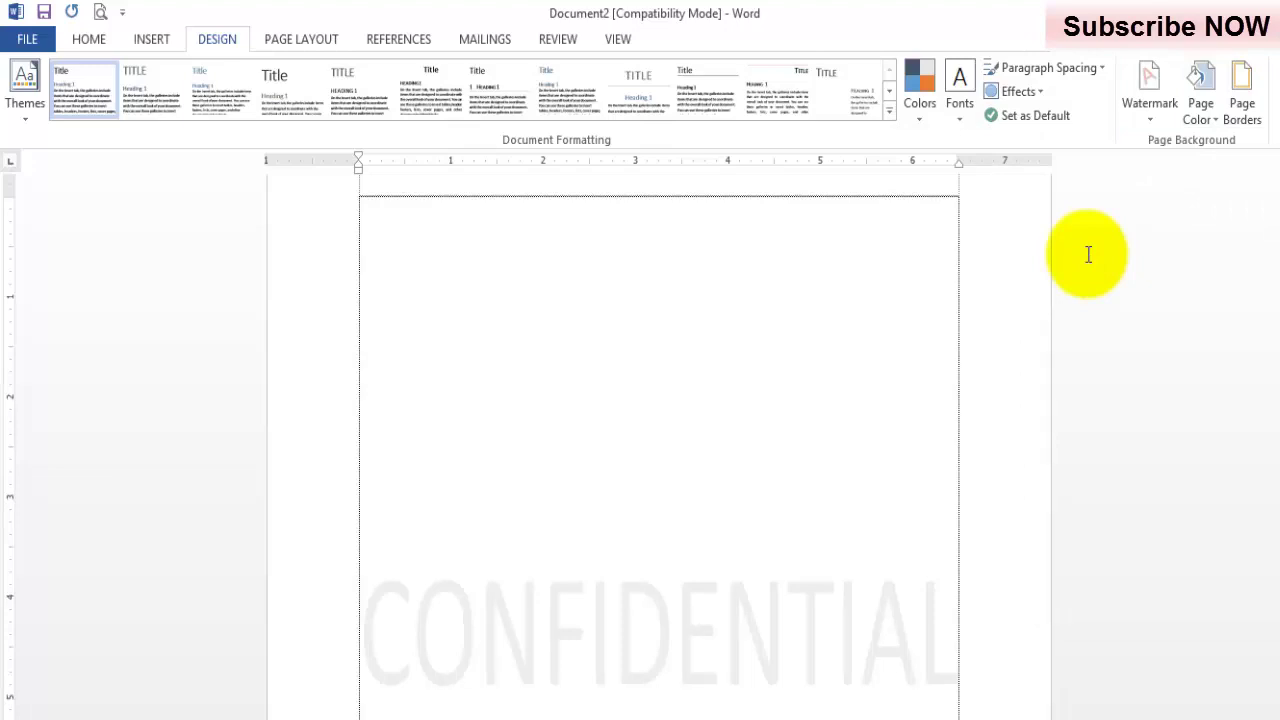
{"action": "left_click", "coordinate": [1142, 104]}
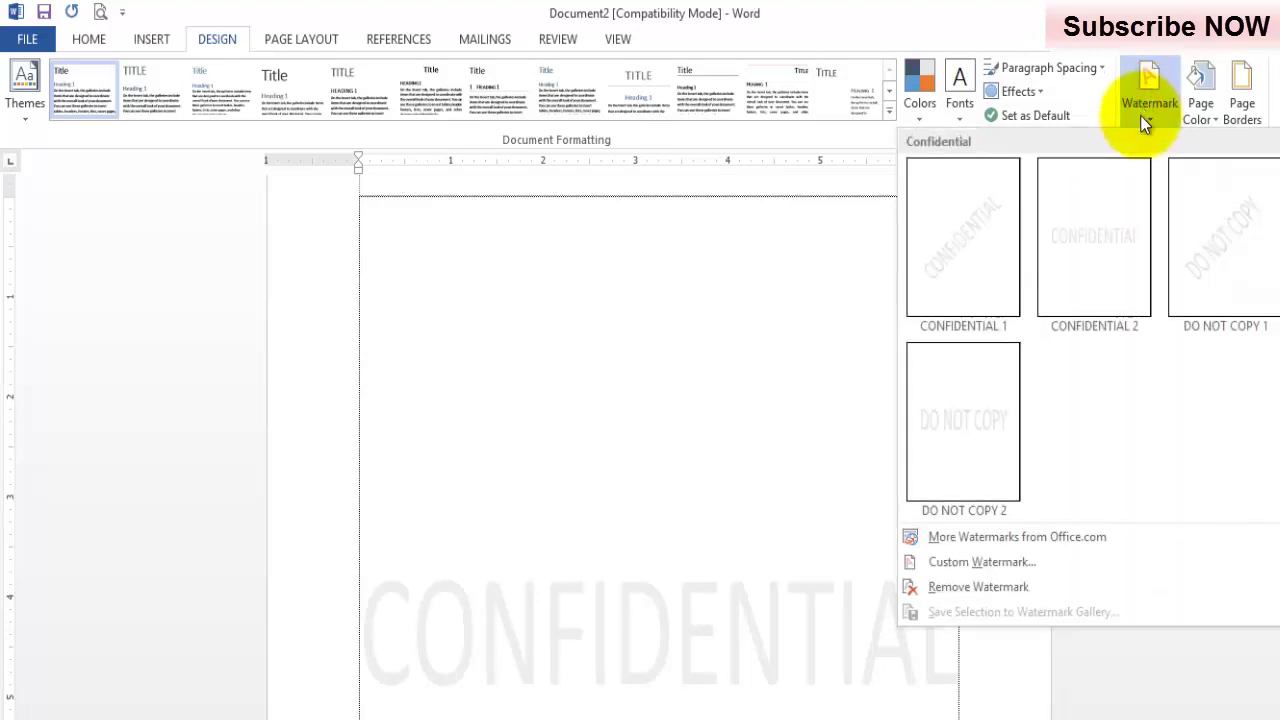
{"action": "left_click", "coordinate": [1019, 588]}
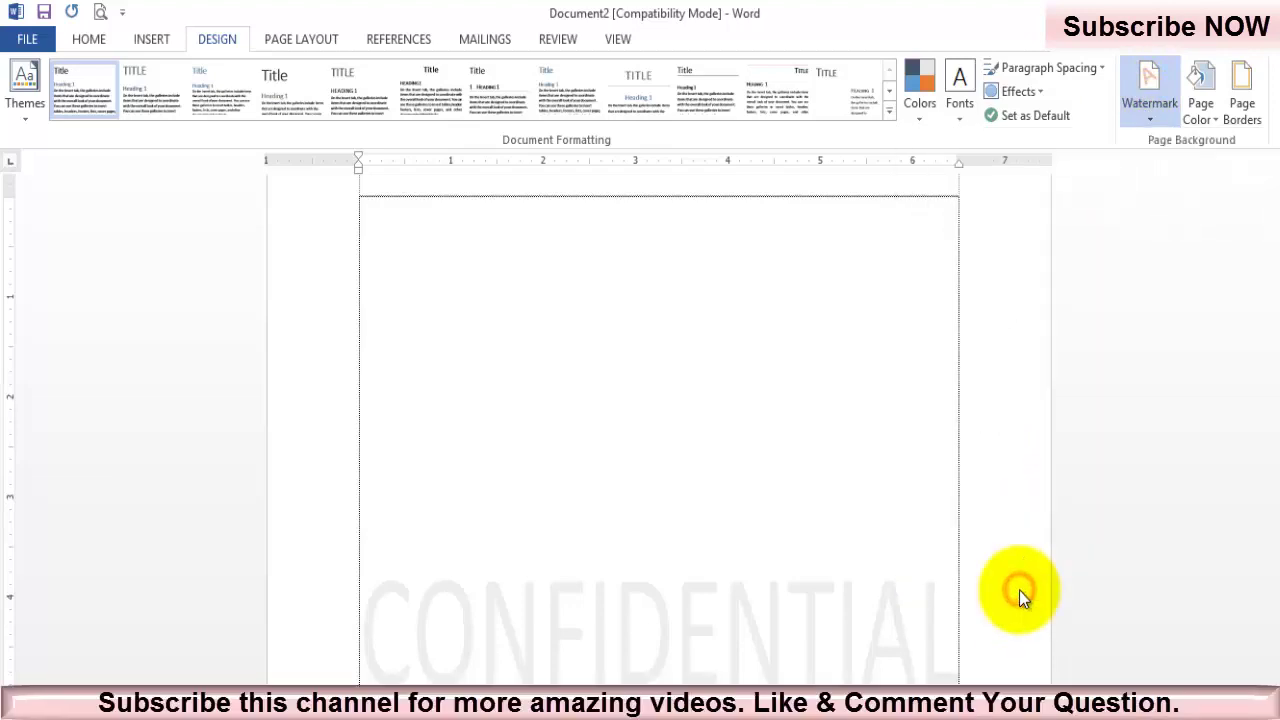
Step: In Custom Watermark, try Picture with Auto scale, then choose a Text watermark instead
{"action": "left_click", "coordinate": [1151, 82]}
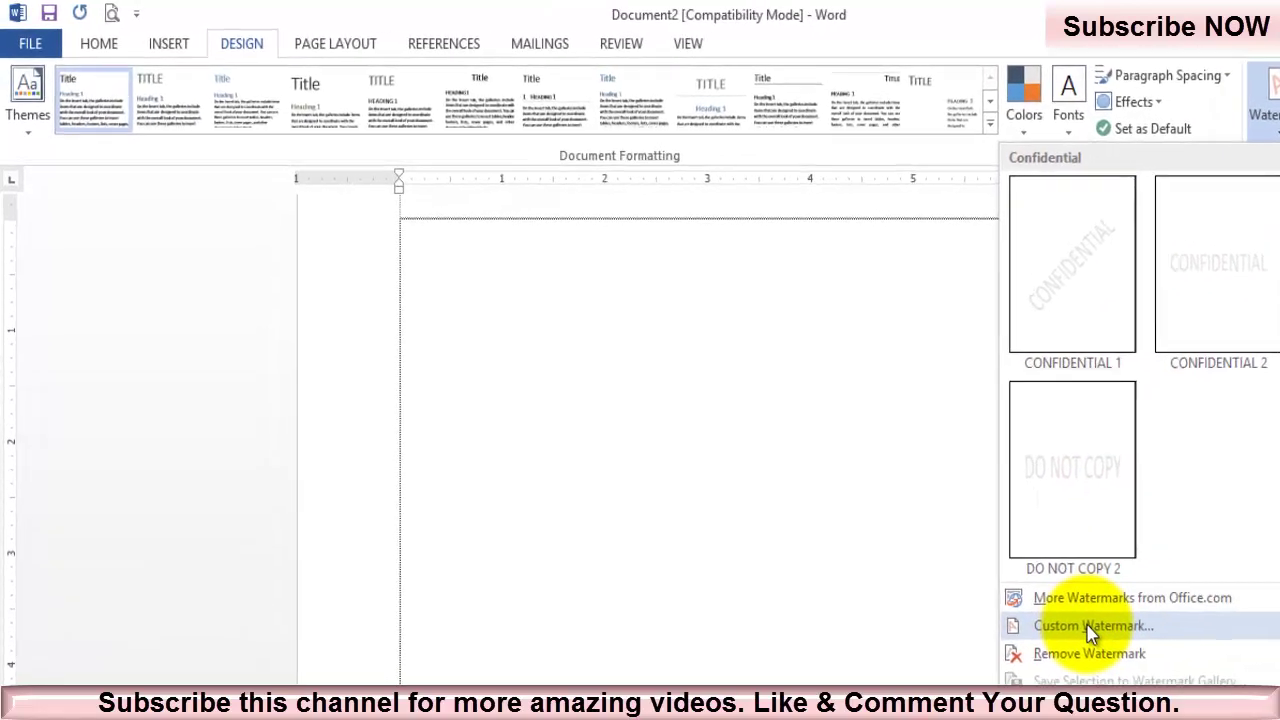
{"action": "left_click", "coordinate": [1033, 594]}
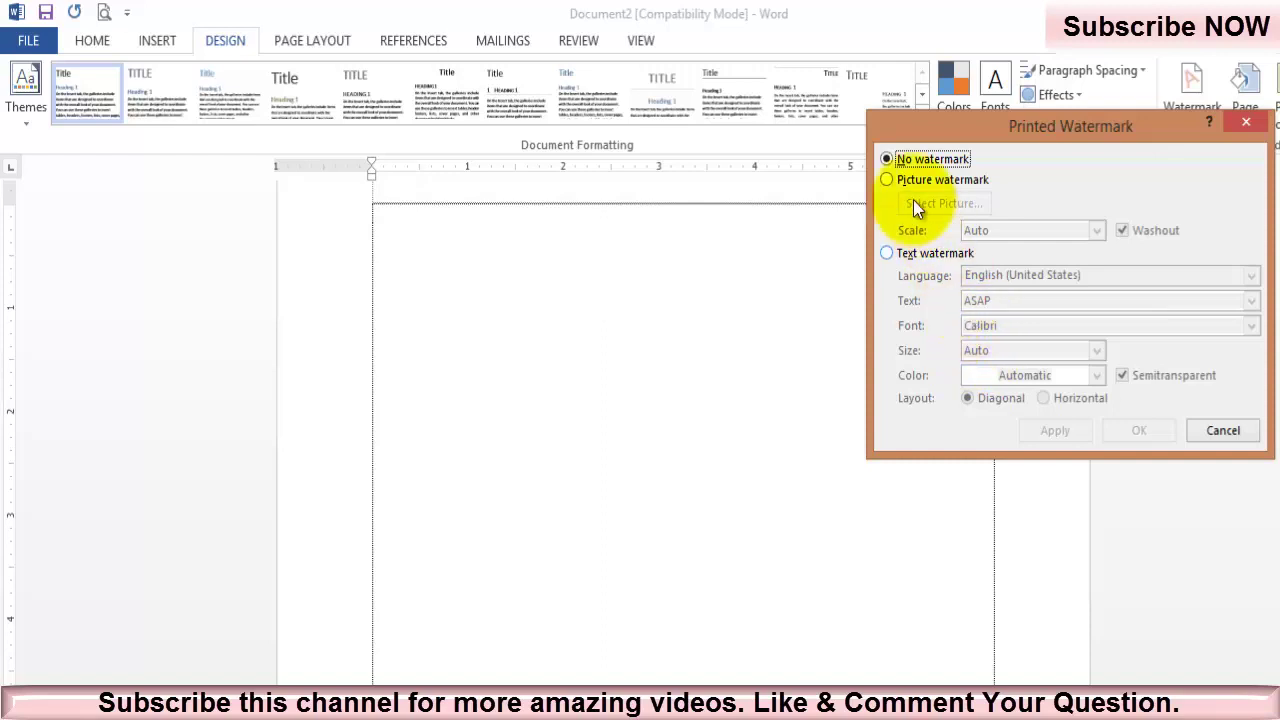
{"action": "left_click", "coordinate": [886, 180]}
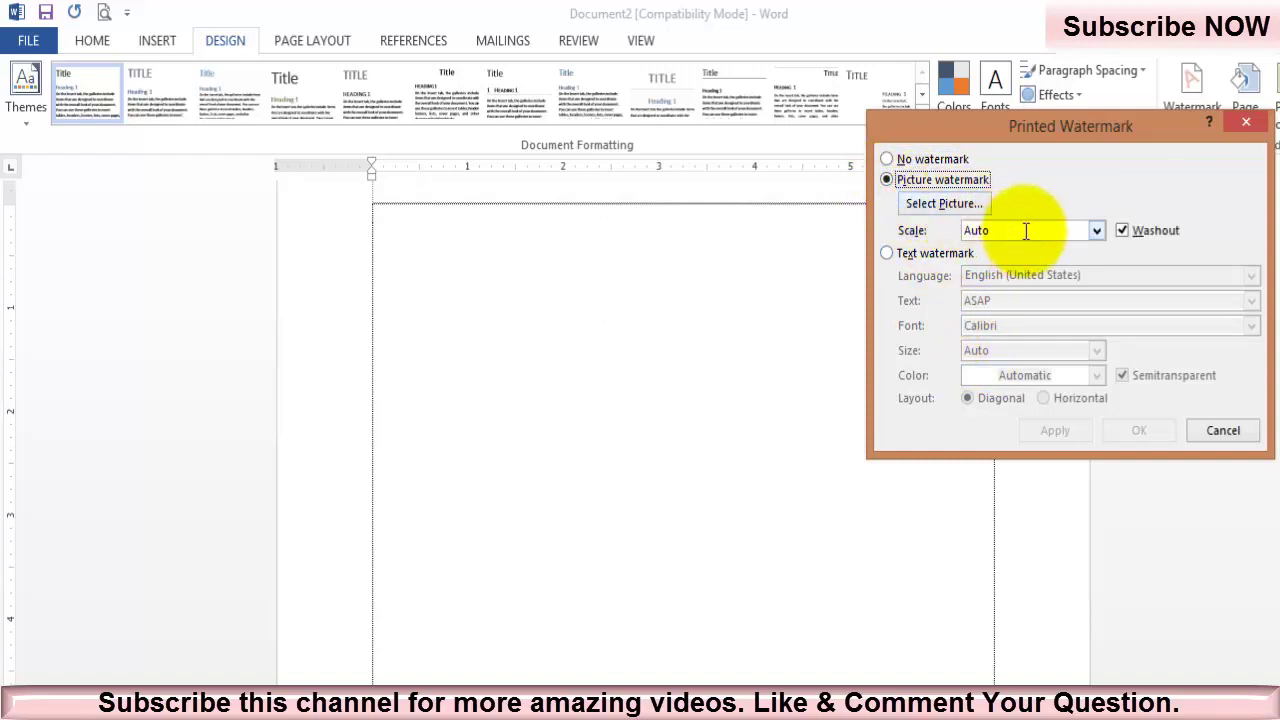
{"action": "left_click", "coordinate": [1096, 231]}
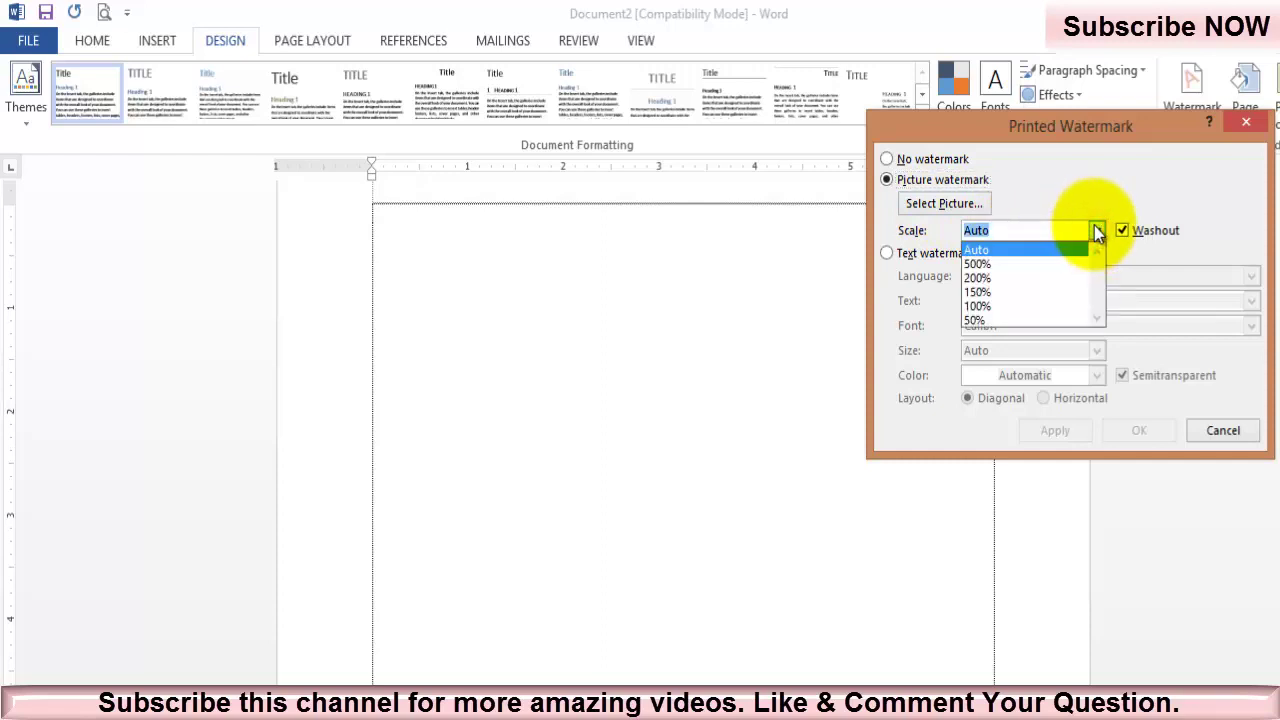
{"action": "left_click", "coordinate": [1107, 200]}
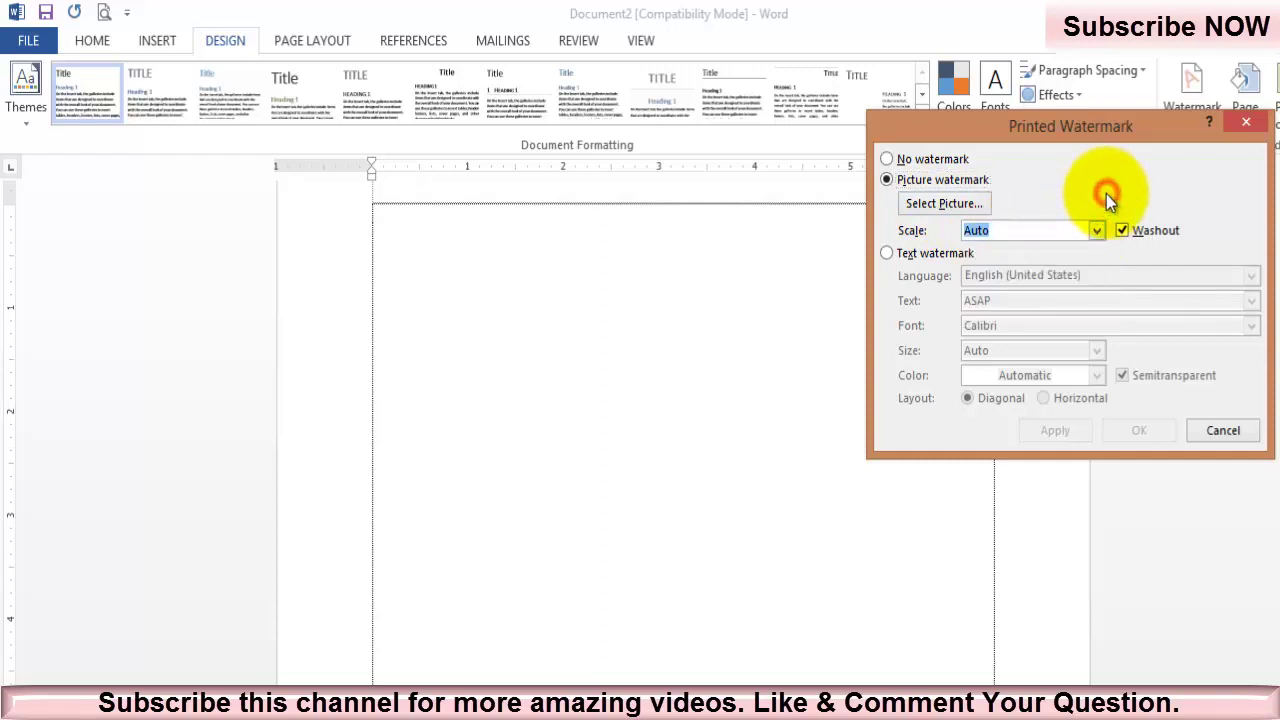
{"action": "left_click", "coordinate": [888, 254]}
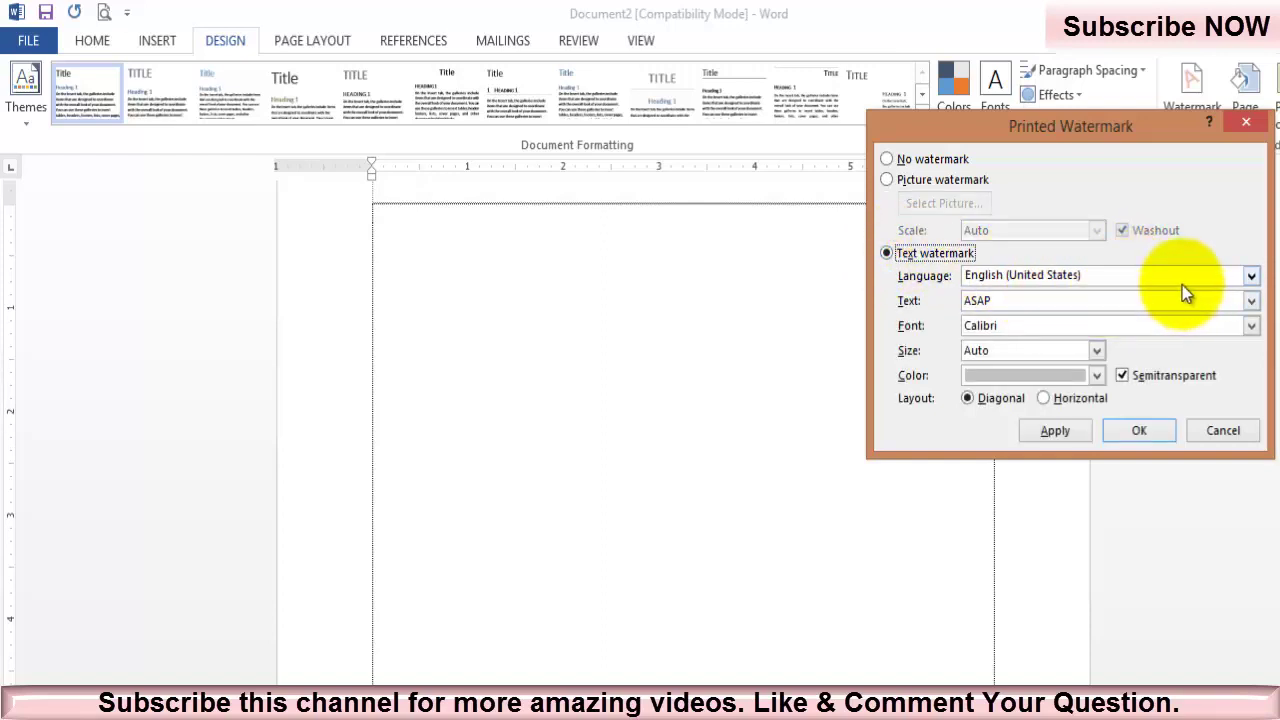
Step: Replace the watermark text ASAP with 'Digial Helping Hands'
{"action": "left_click", "coordinate": [1251, 302]}
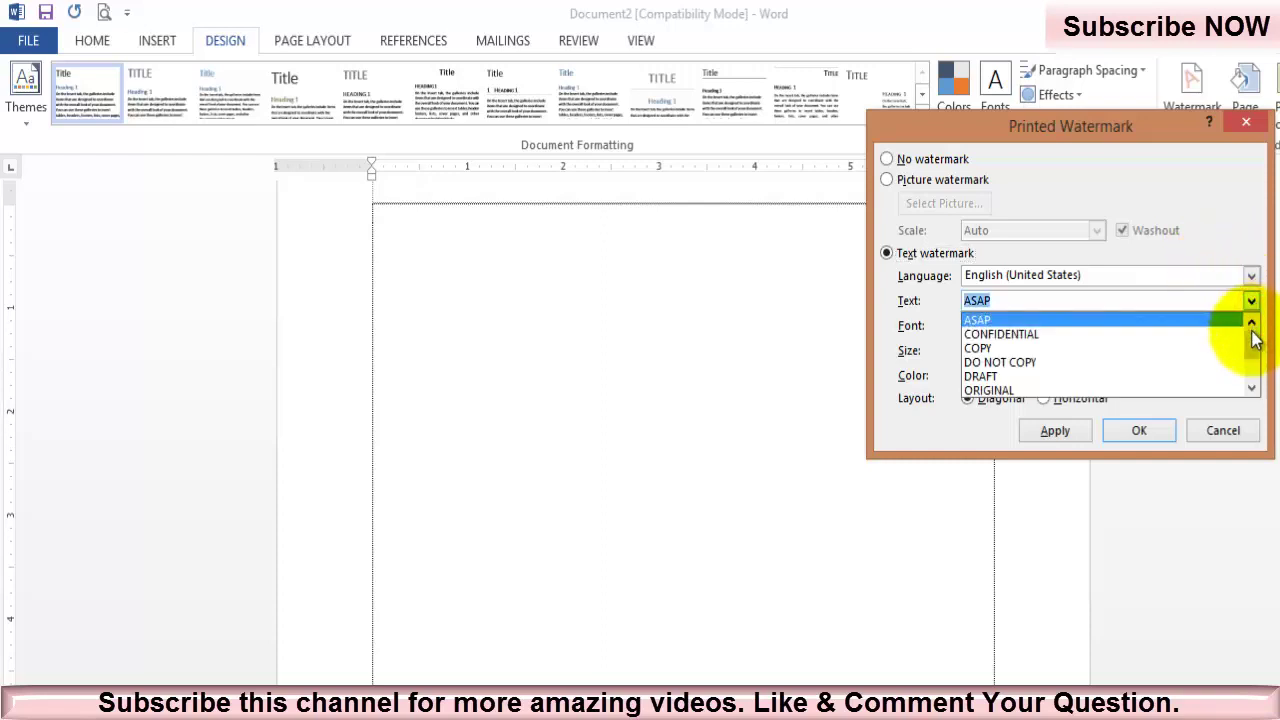
{"action": "mouse_move", "coordinate": [1255, 340]}
{"action": "left_mouse_down"}
{"action": "mouse_move", "coordinate": [1250, 370]}
{"action": "mouse_move", "coordinate": [1262, 312]}
{"action": "left_mouse_up"}
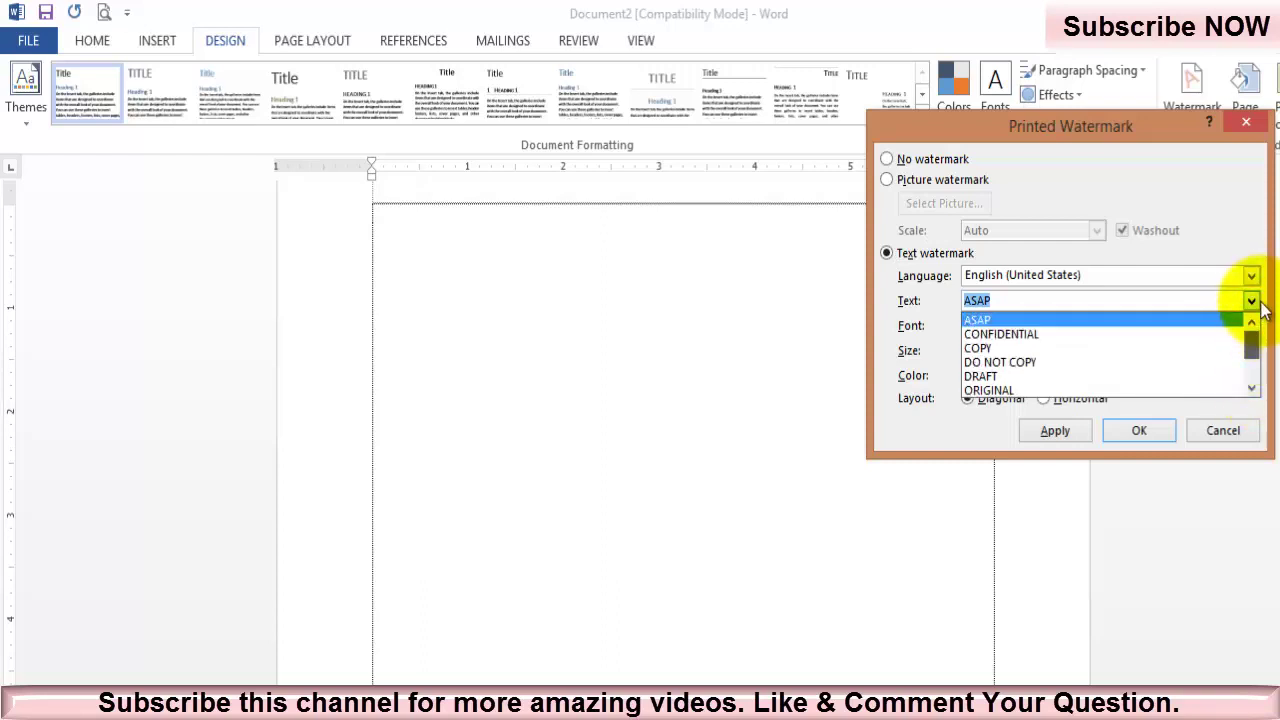
{"action": "left_click", "coordinate": [1230, 231]}
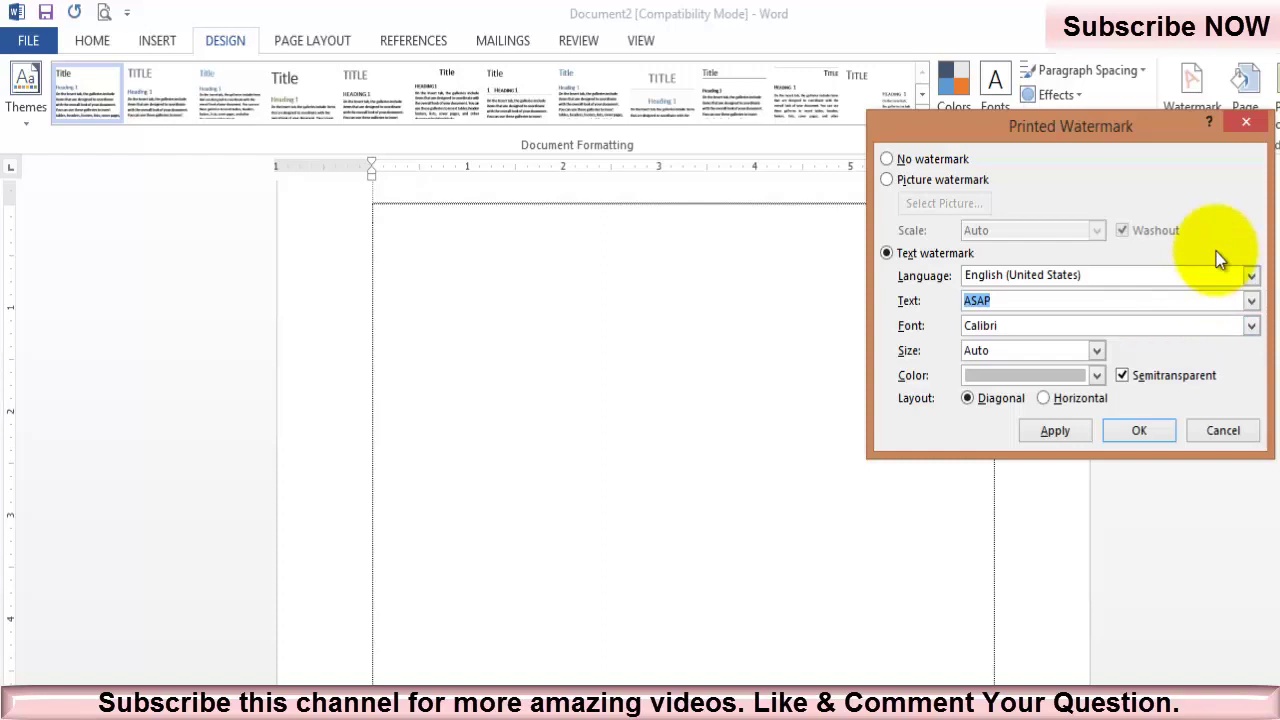
{"action": "type", "text": "Digital"}
{"action": "key", "text": "BackSpace"}
{"action": "key", "text": "BackSpace"}
{"action": "key", "text": "BackSpace"}
{"action": "type", "text": "a"}
{"action": "type", "text": "l Help"}
{"action": "type", "text": "ing Ha"}
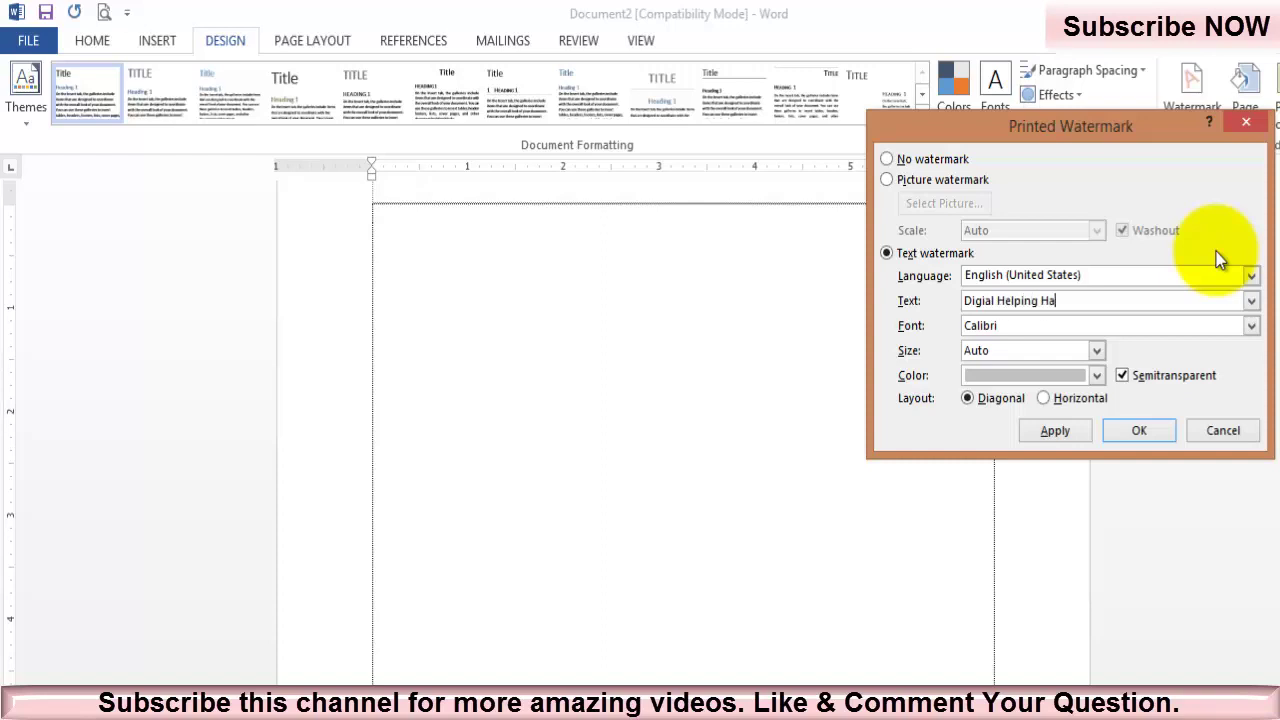
{"action": "type", "text": "nds"}
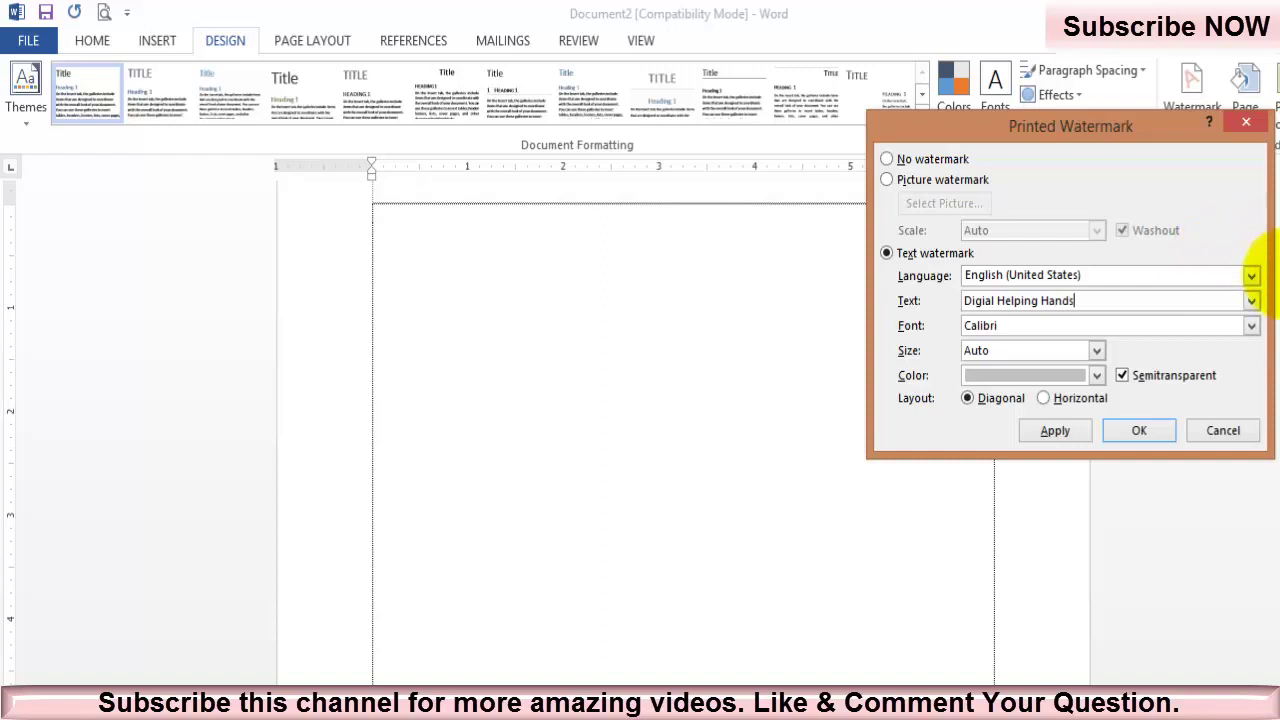
Step: Set the watermark font to Palatino Linotype
{"action": "left_click", "coordinate": [1251, 326]}
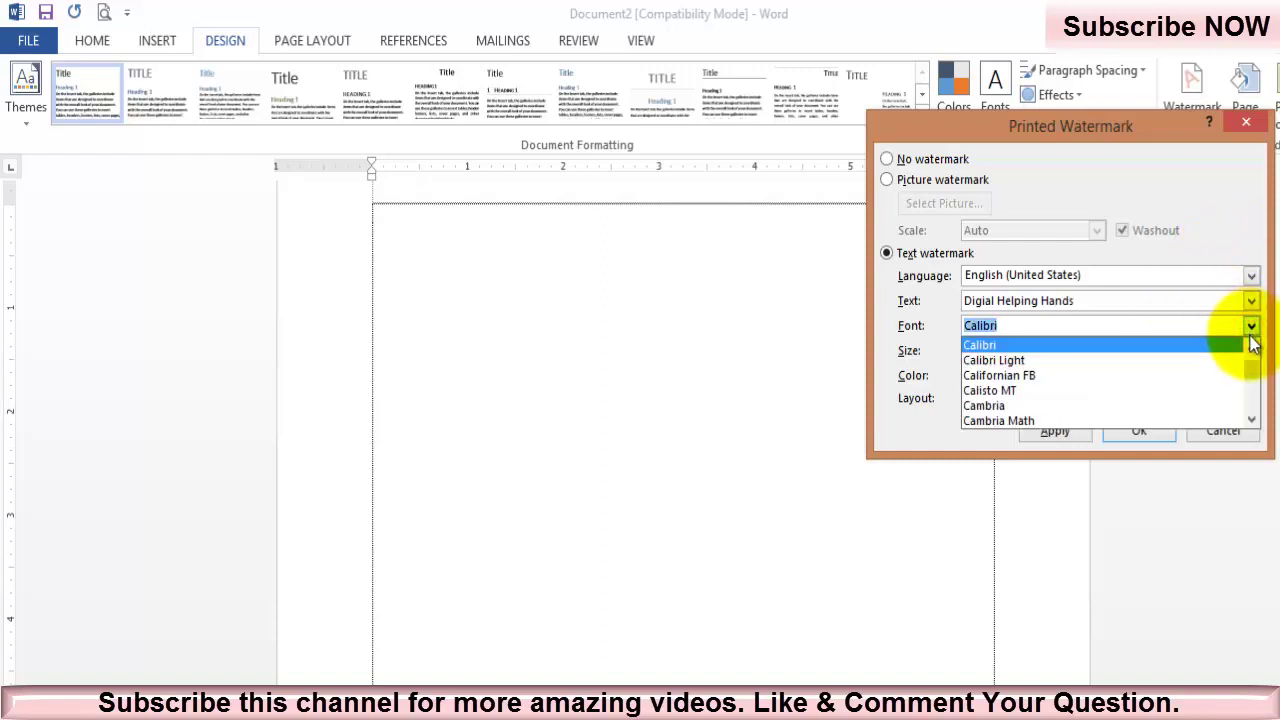
{"action": "left_click_drag", "start_coordinate": [1250, 338], "coordinate": [1255, 400]}
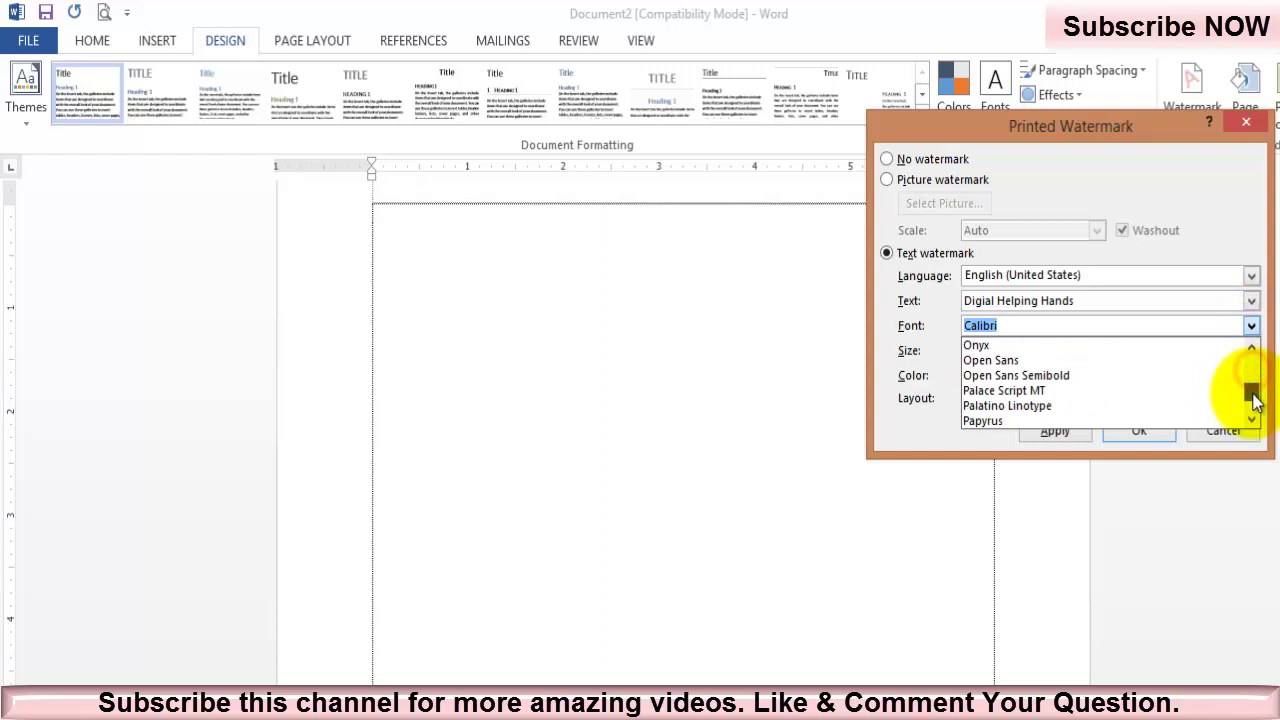
{"action": "left_click", "coordinate": [1195, 406]}
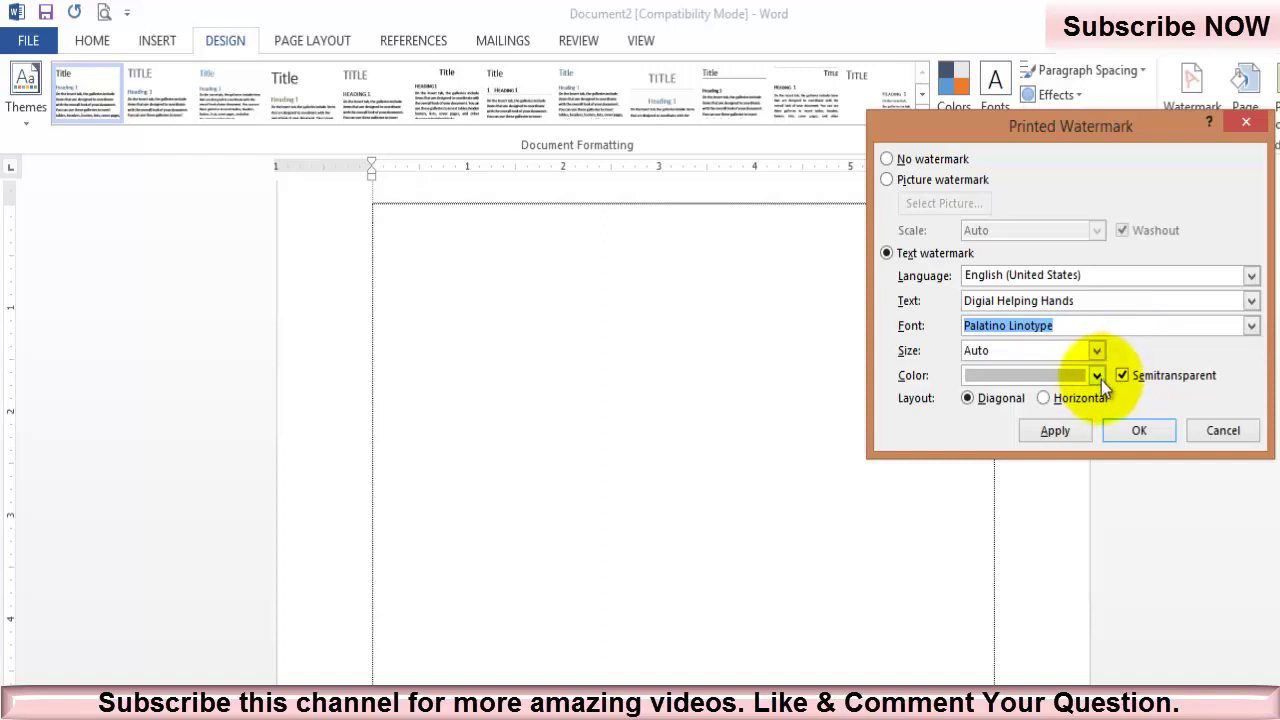
Step: Apply the watermark, then switch it to Horizontal layout and apply again
{"action": "left_click", "coordinate": [1063, 434]}
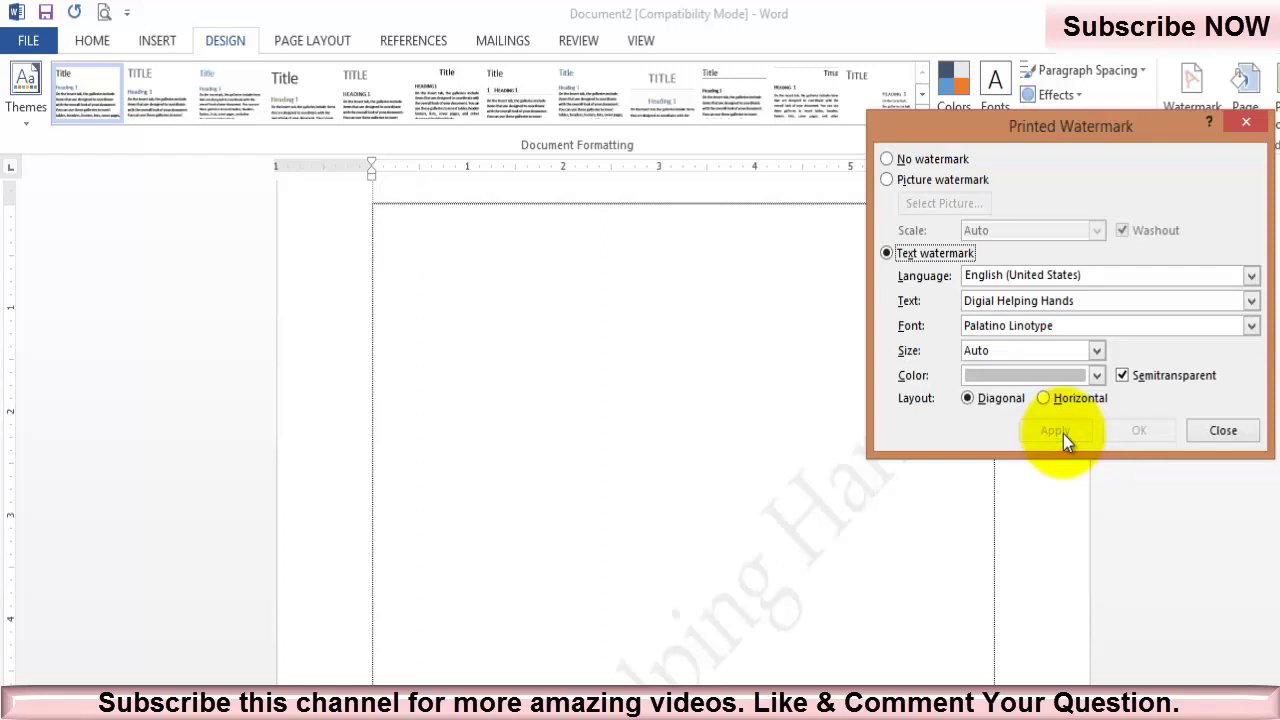
{"action": "left_click", "coordinate": [1043, 398]}
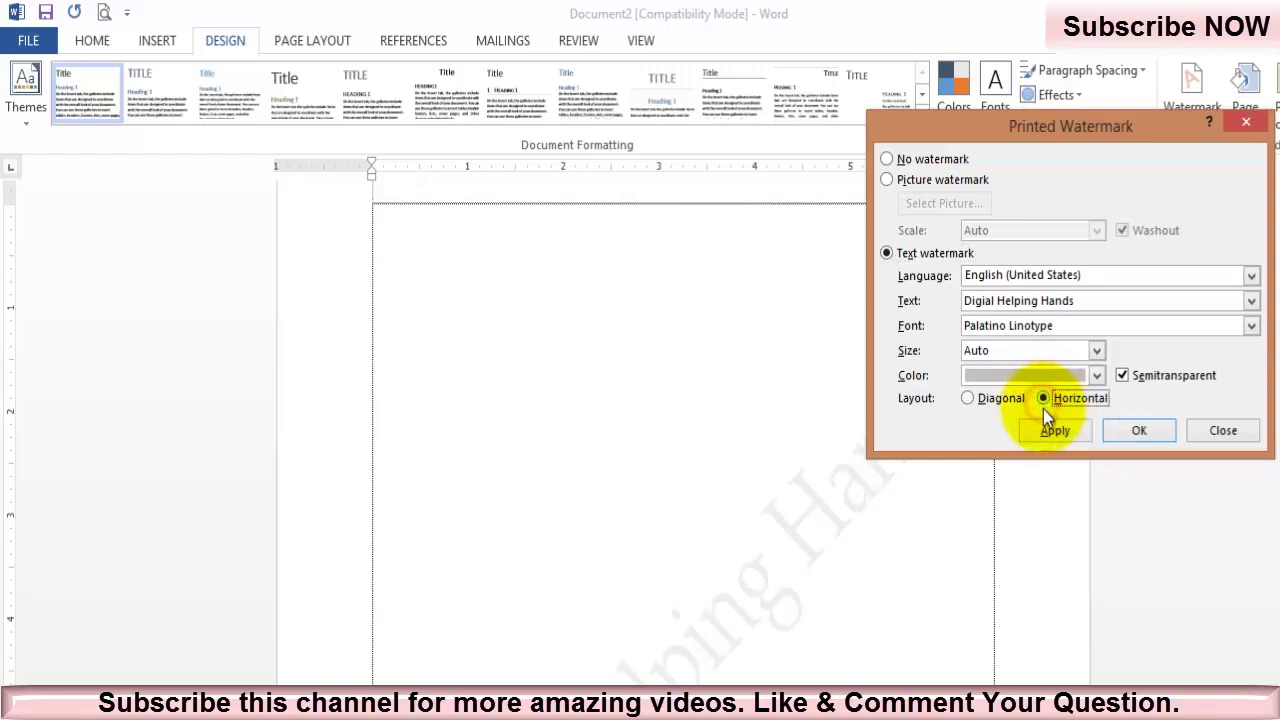
{"action": "left_click", "coordinate": [1049, 432]}
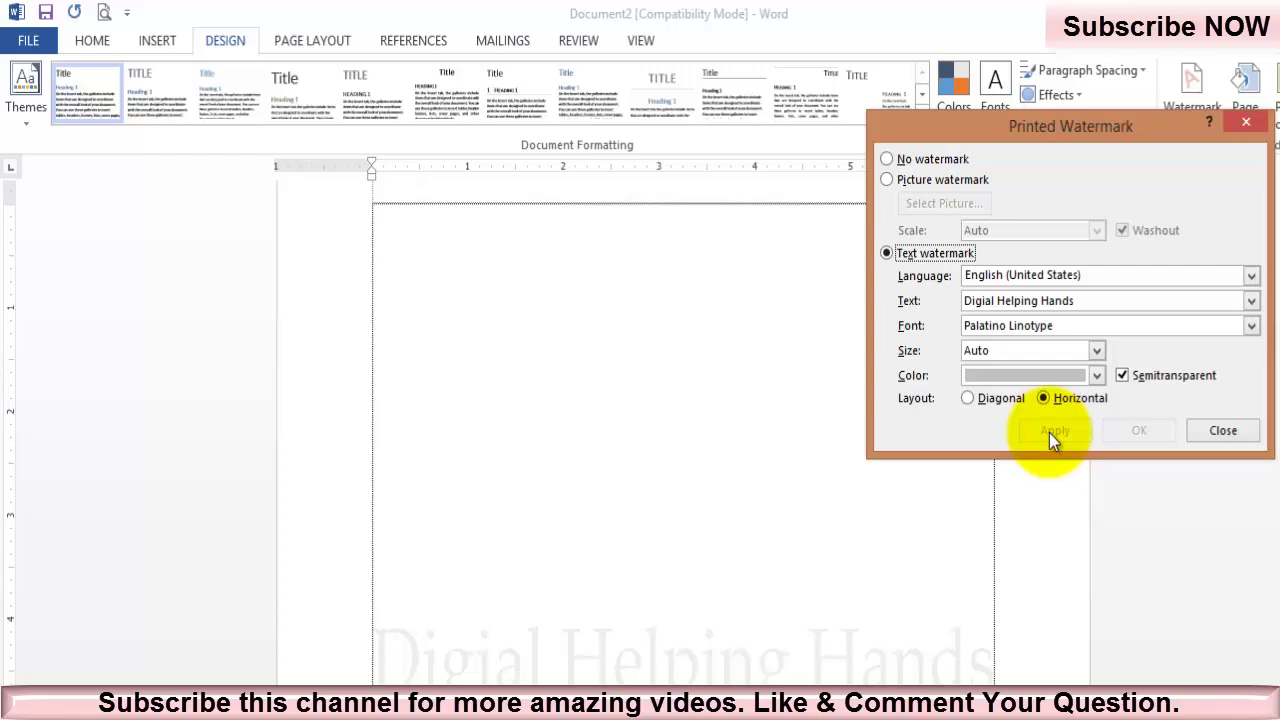
{"action": "left_click", "coordinate": [1124, 378]}
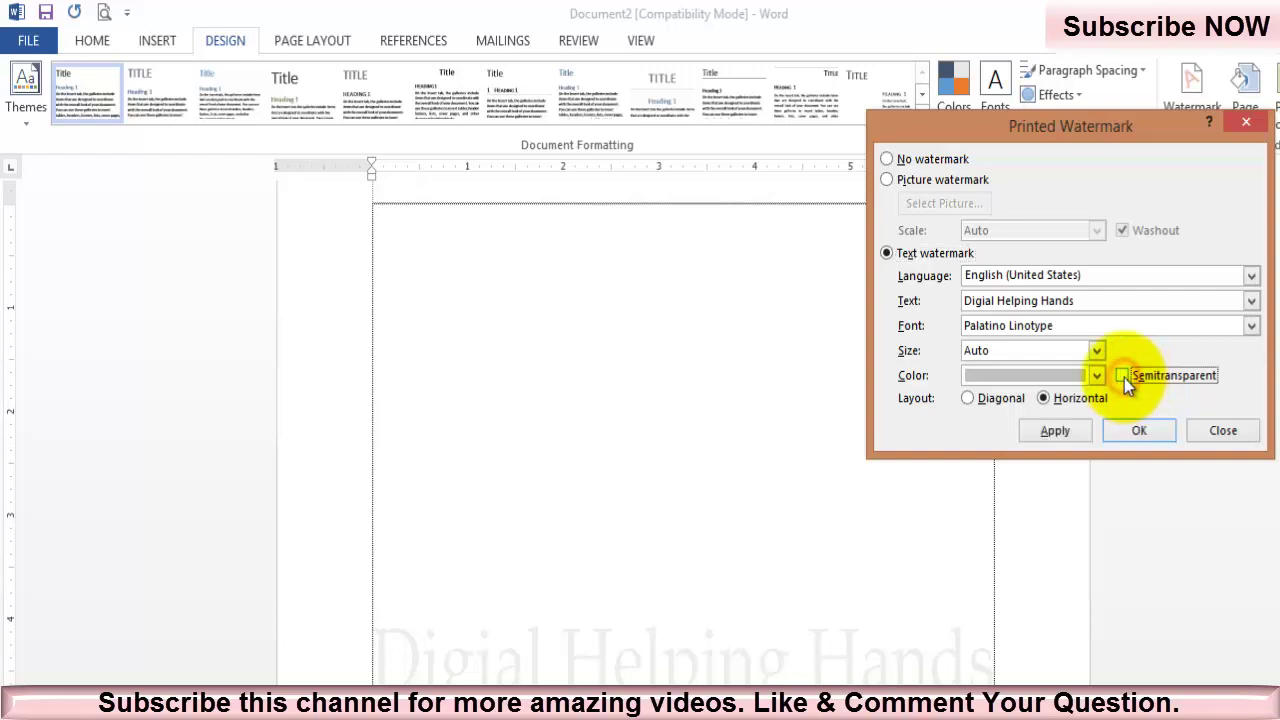
{"action": "left_click", "coordinate": [1073, 438]}
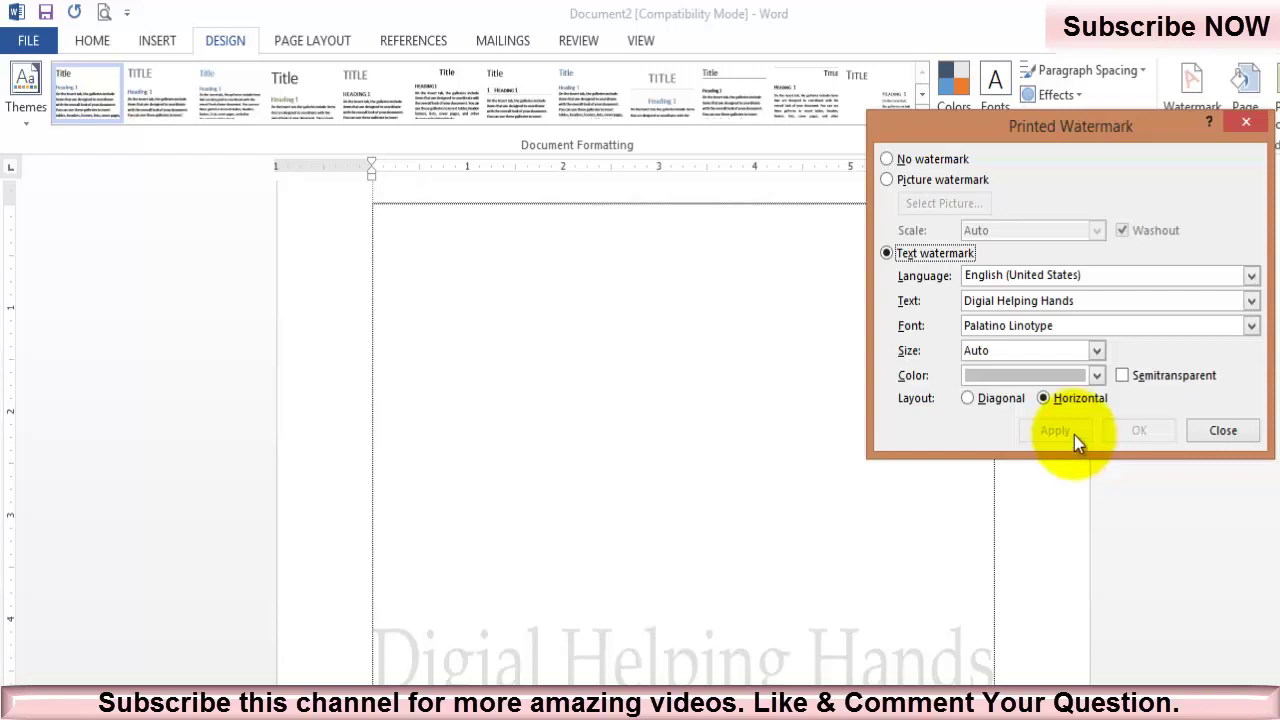
{"action": "left_click", "coordinate": [1122, 377]}
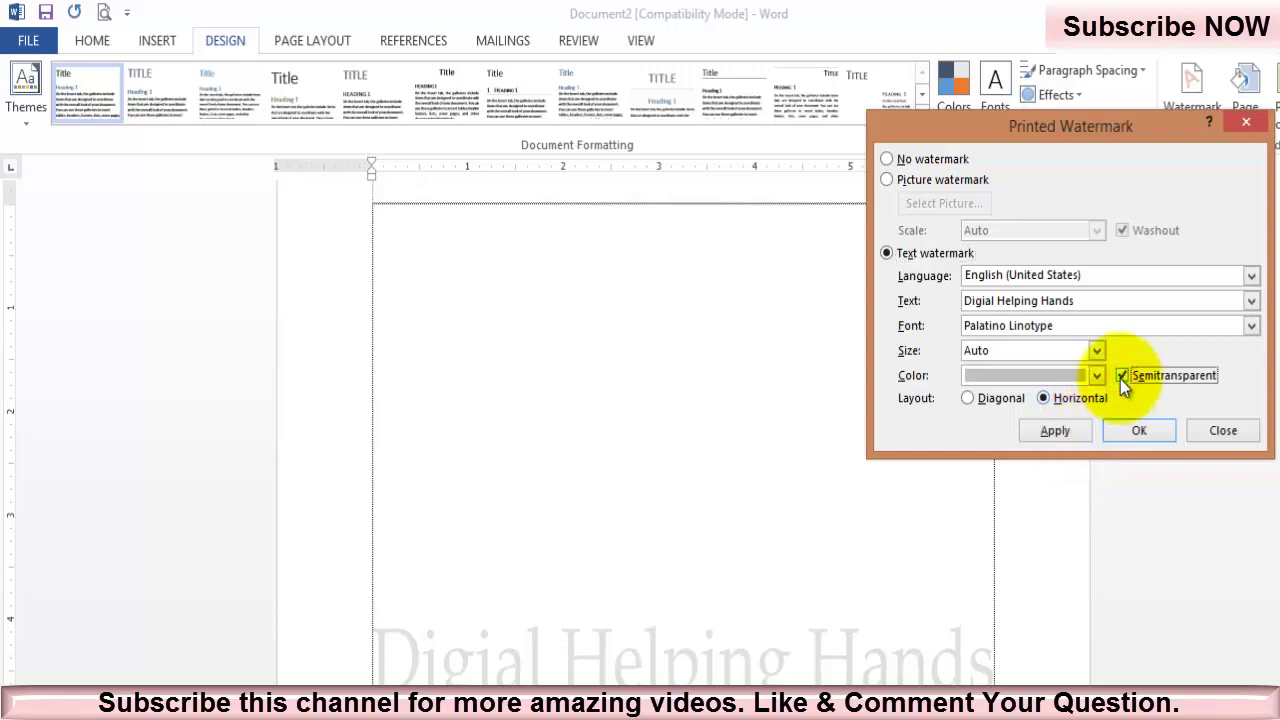
{"action": "left_click", "coordinate": [1059, 437]}
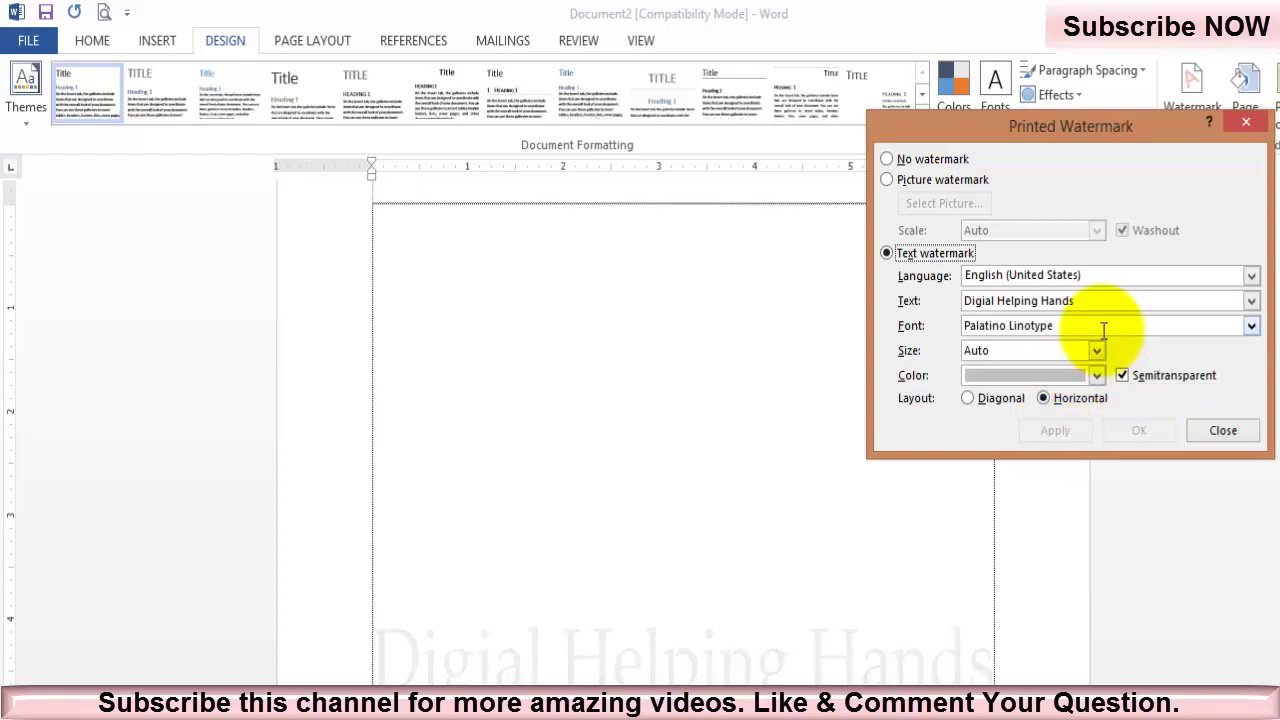
{"action": "left_click", "coordinate": [1098, 350]}
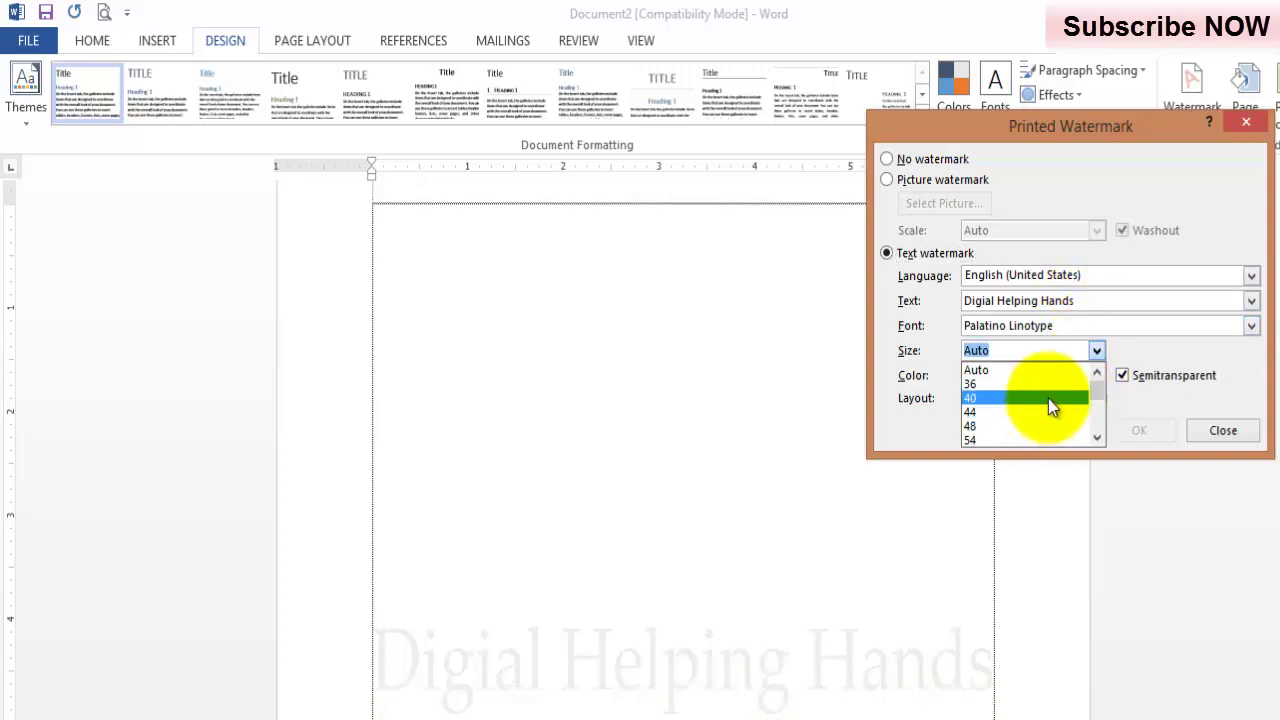
{"action": "left_click_drag", "start_coordinate": [1097, 391], "coordinate": [1099, 410]}
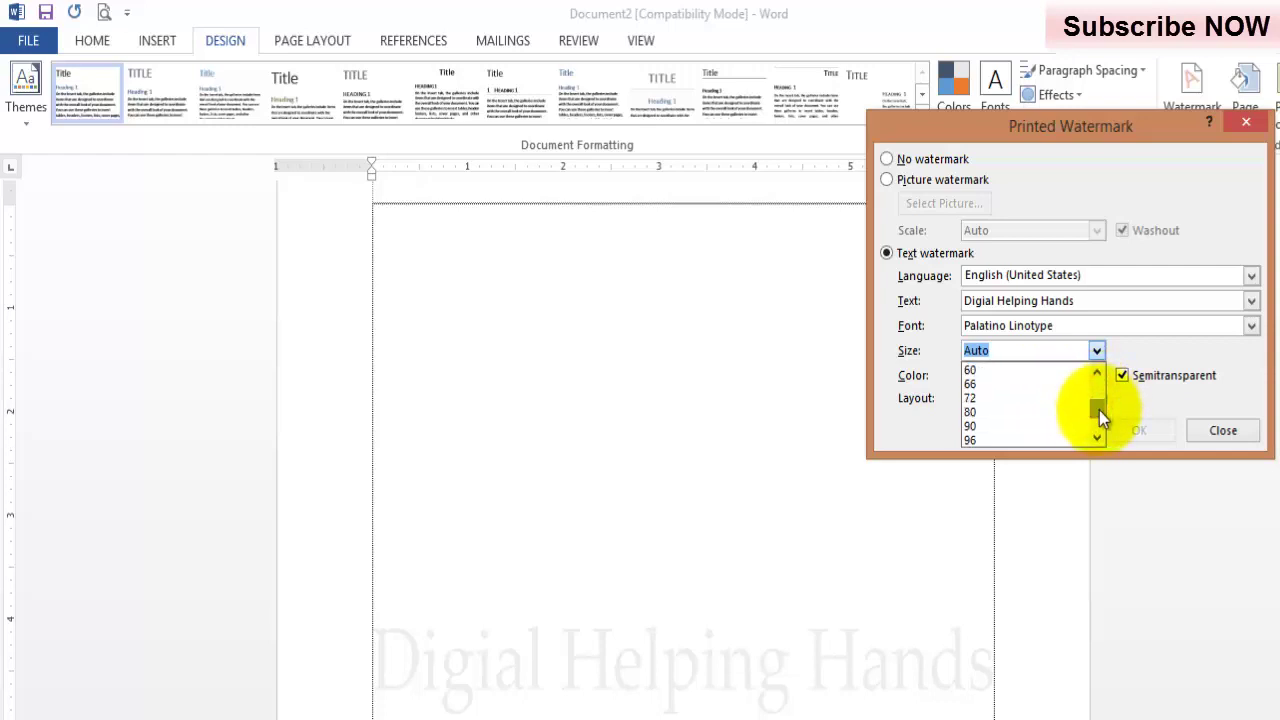
{"action": "left_click", "coordinate": [1132, 401]}
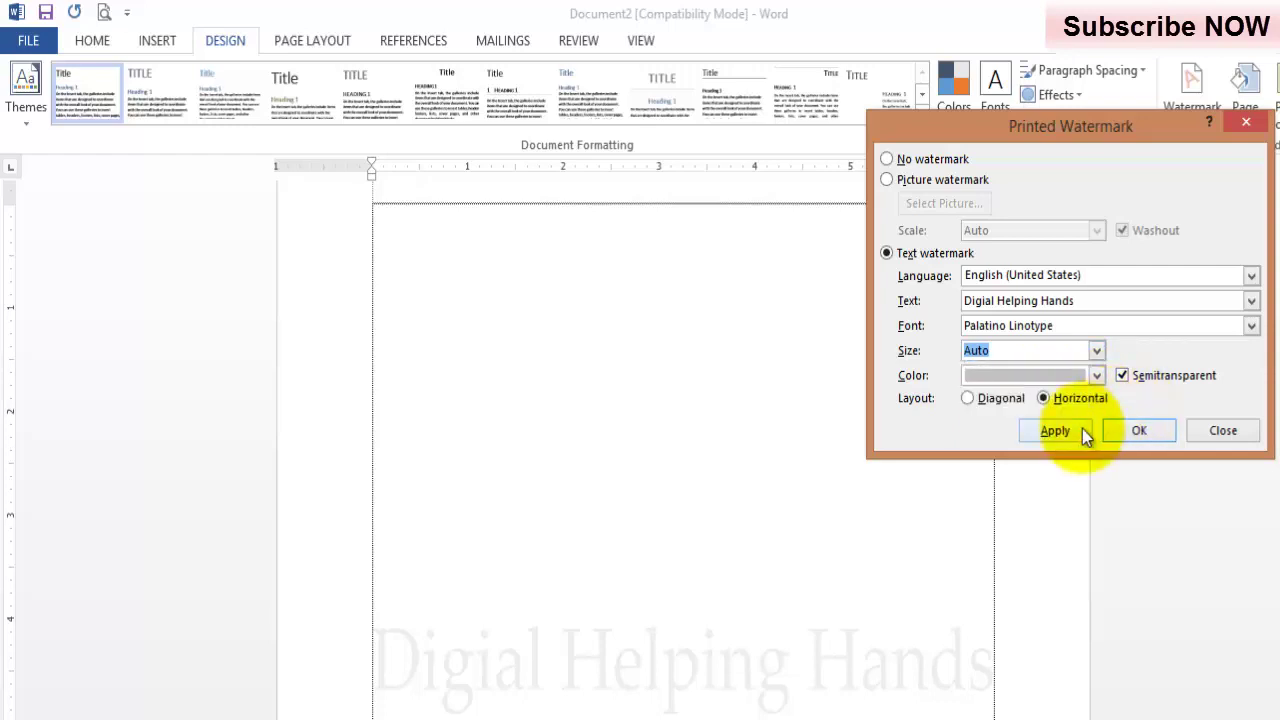